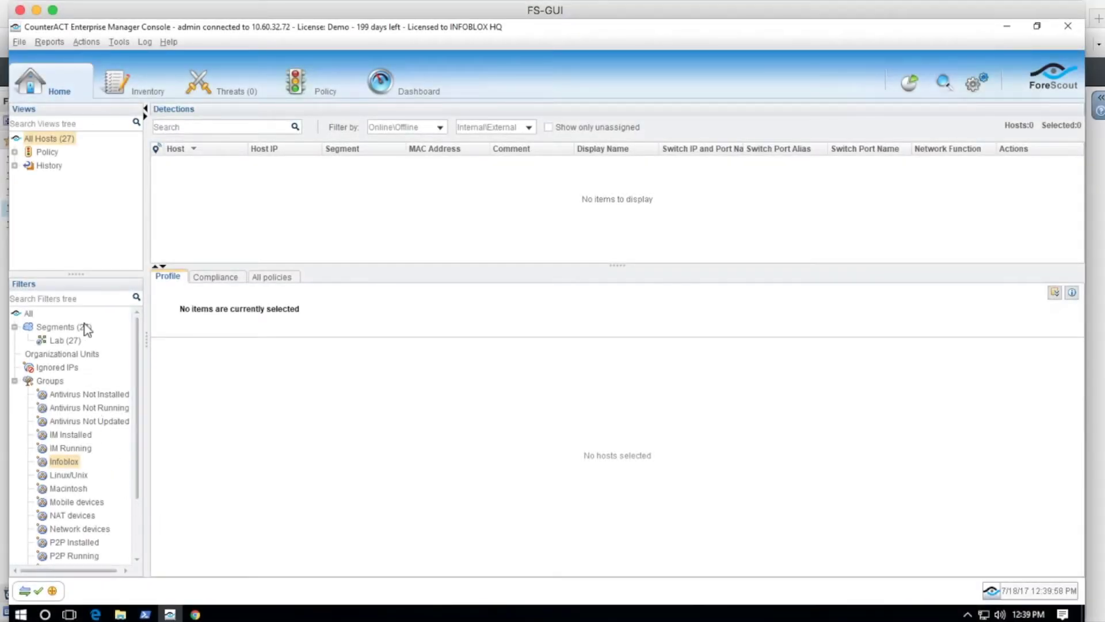
# - Inspect the infoblox web service account in the Data Exchange plugin settings
pyautogui.click(975, 83)
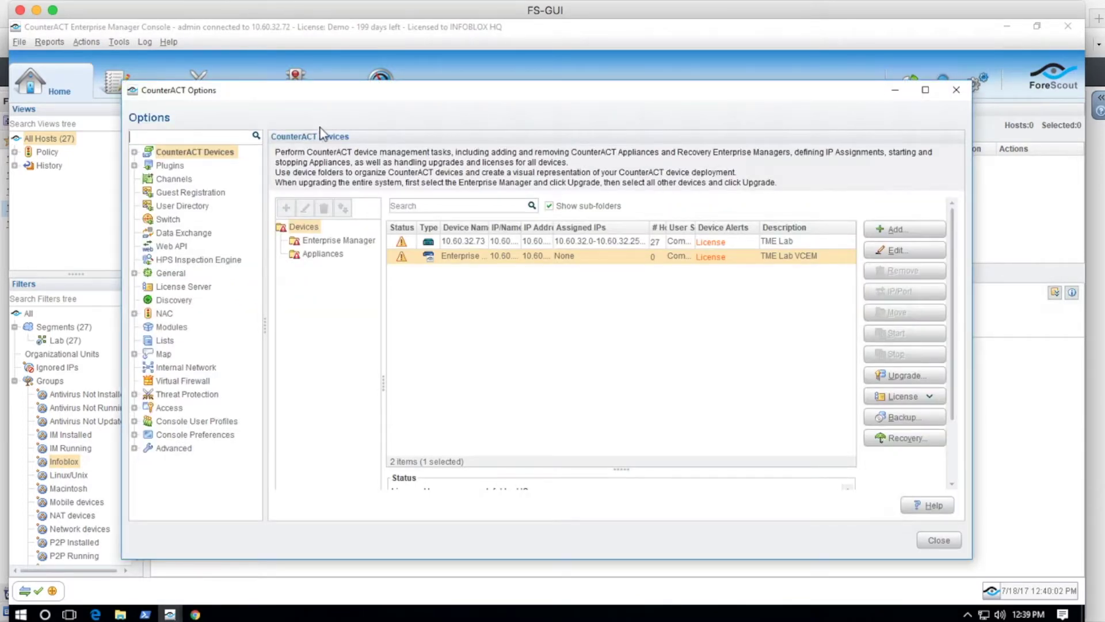
pyautogui.click(170, 165)
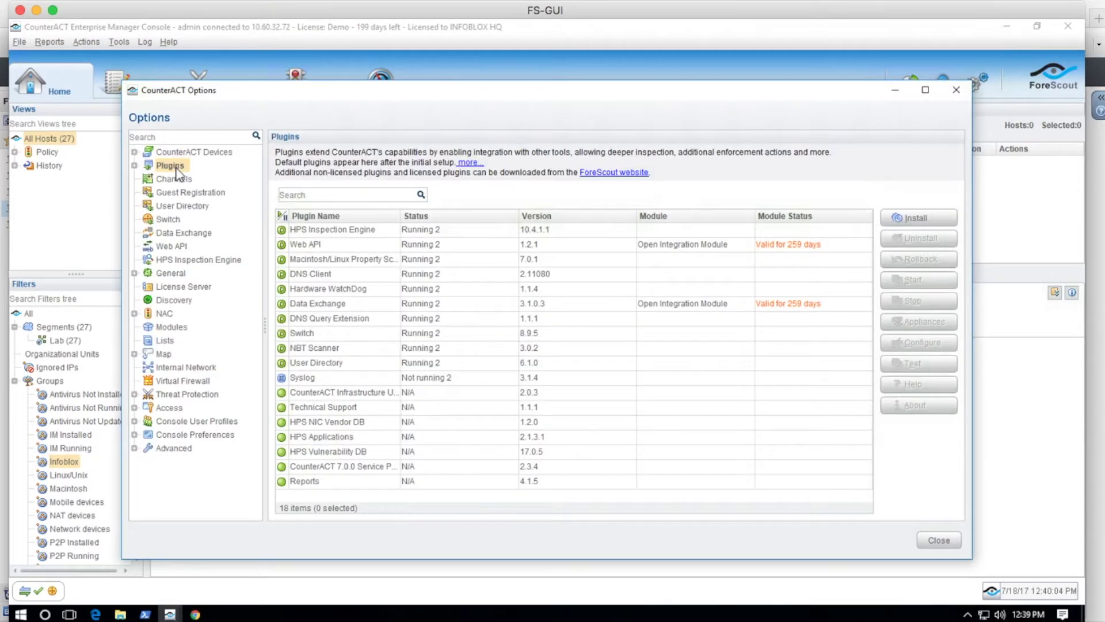
pyautogui.click(691, 304)
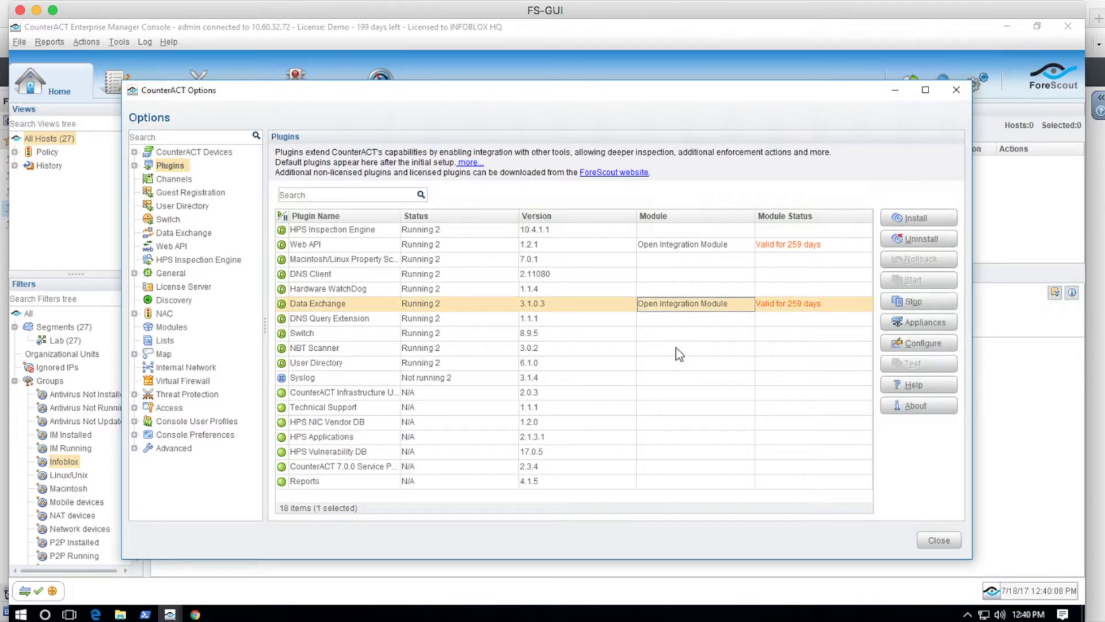
pyautogui.click(183, 232)
pyautogui.click(592, 196)
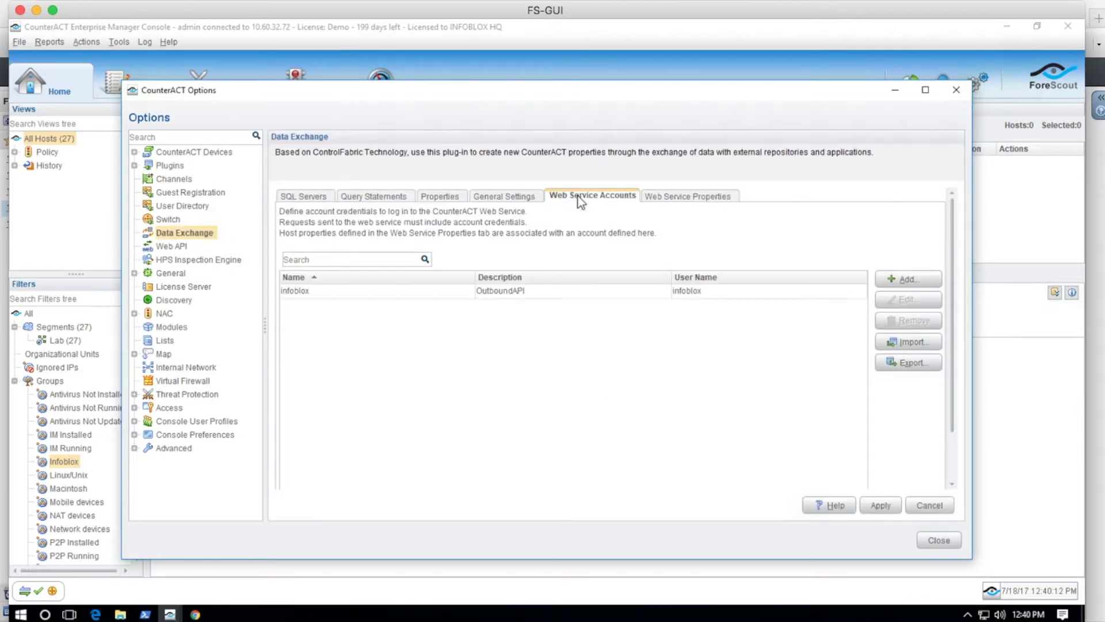
pyautogui.click(583, 293)
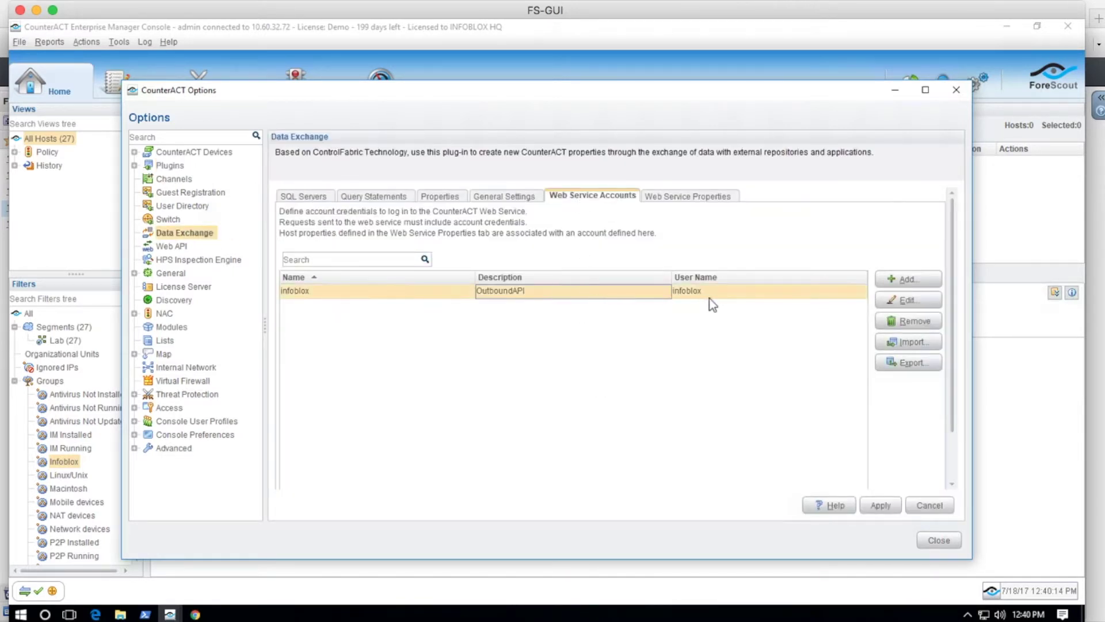
# - Review the IB_Comment web service property without changes and close Options
pyautogui.click(688, 196)
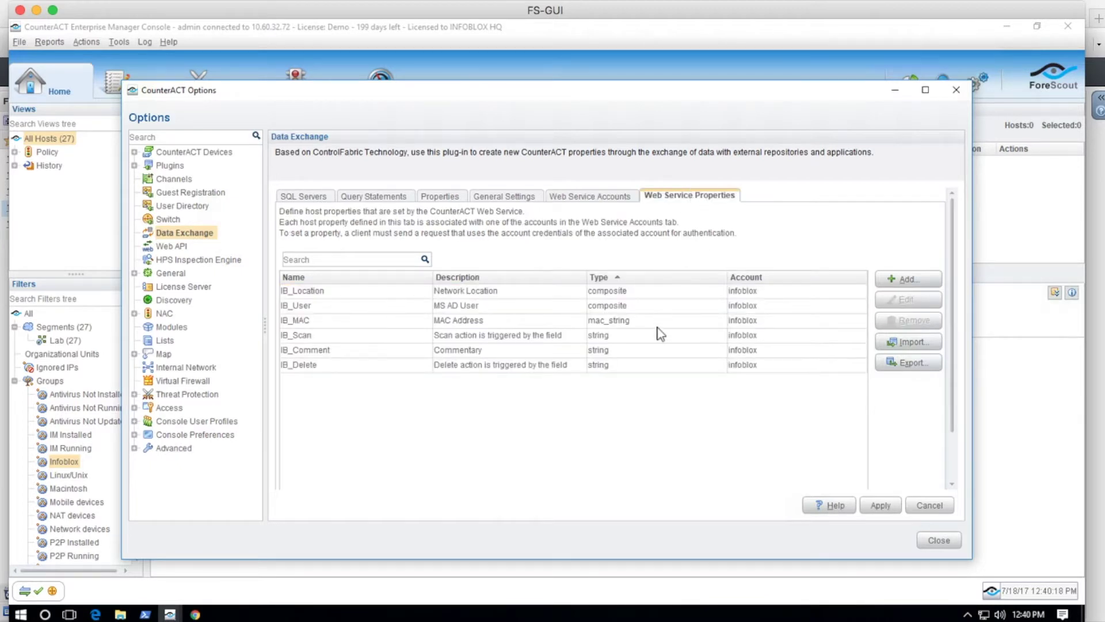
pyautogui.click(657, 350)
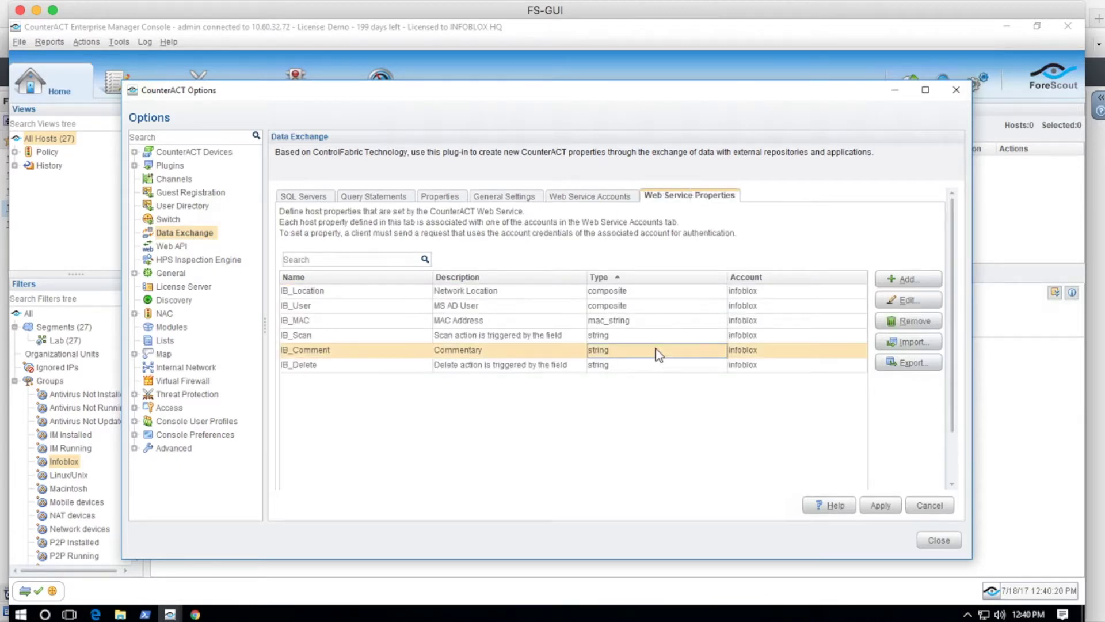
pyautogui.click(906, 299)
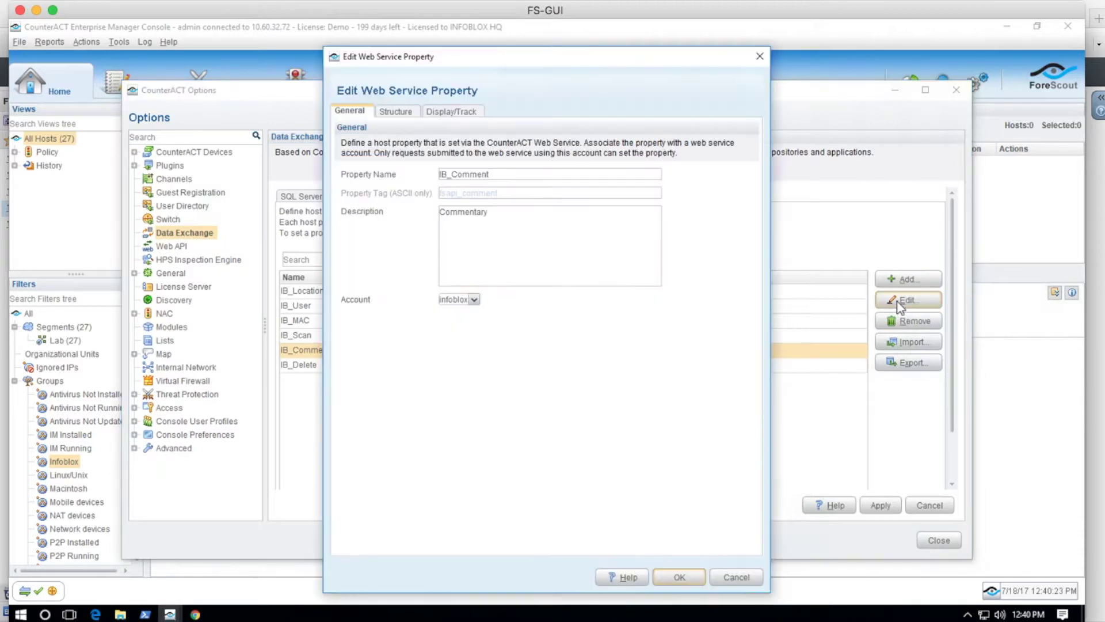
pyautogui.click(474, 299)
pyautogui.click(529, 302)
pyautogui.click(735, 577)
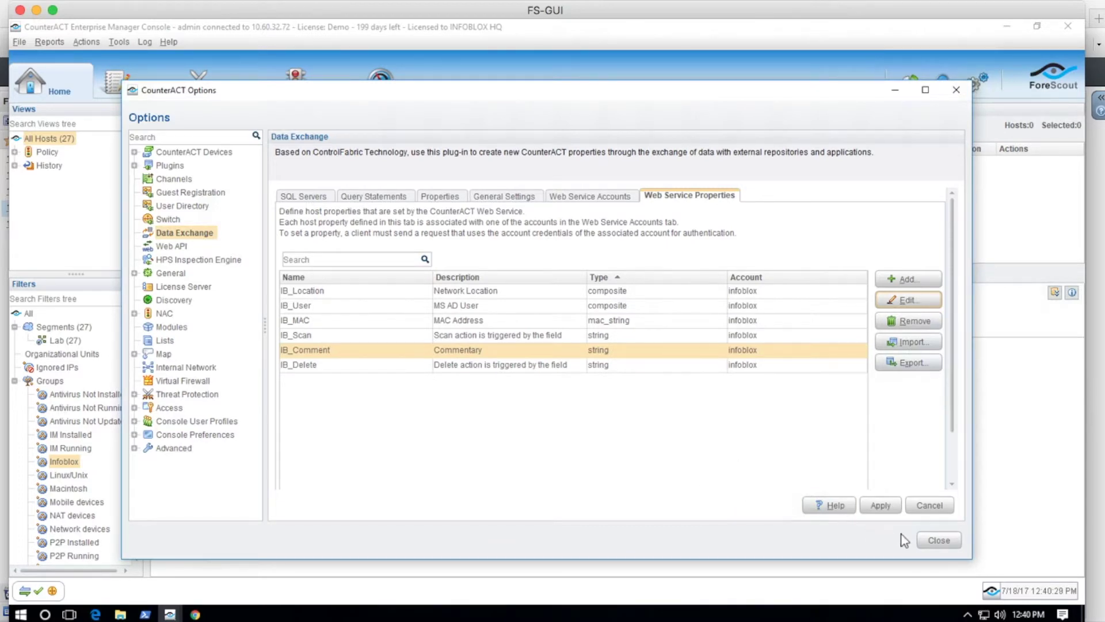
pyautogui.click(938, 540)
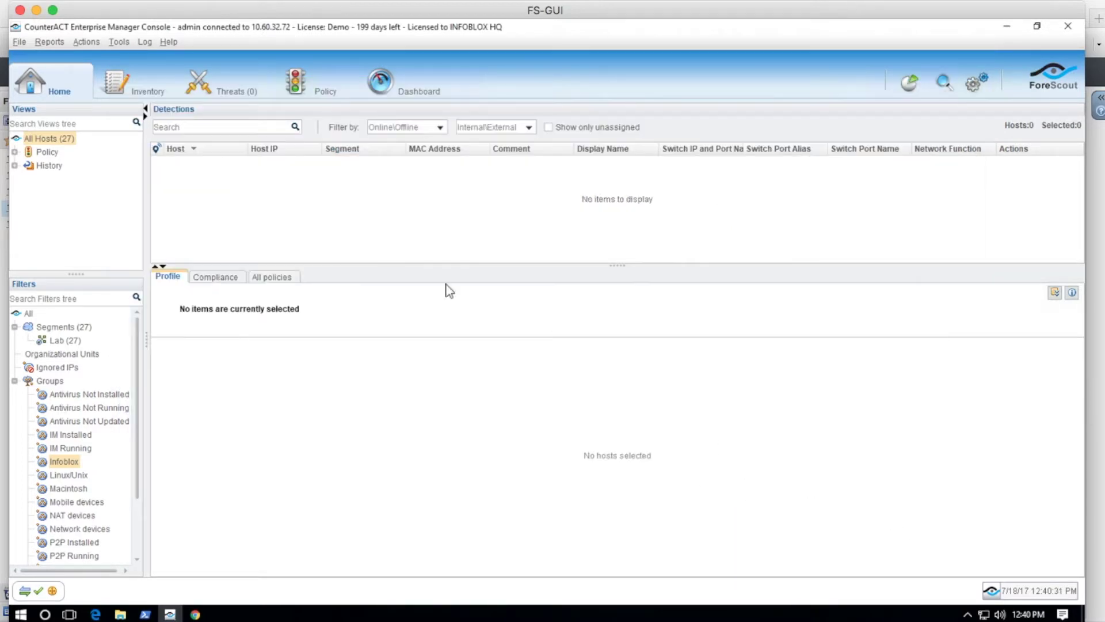
# - Open the Remediate sub-rule of the IB_OutboundAPI policy in Policy Manager
pyautogui.click(298, 87)
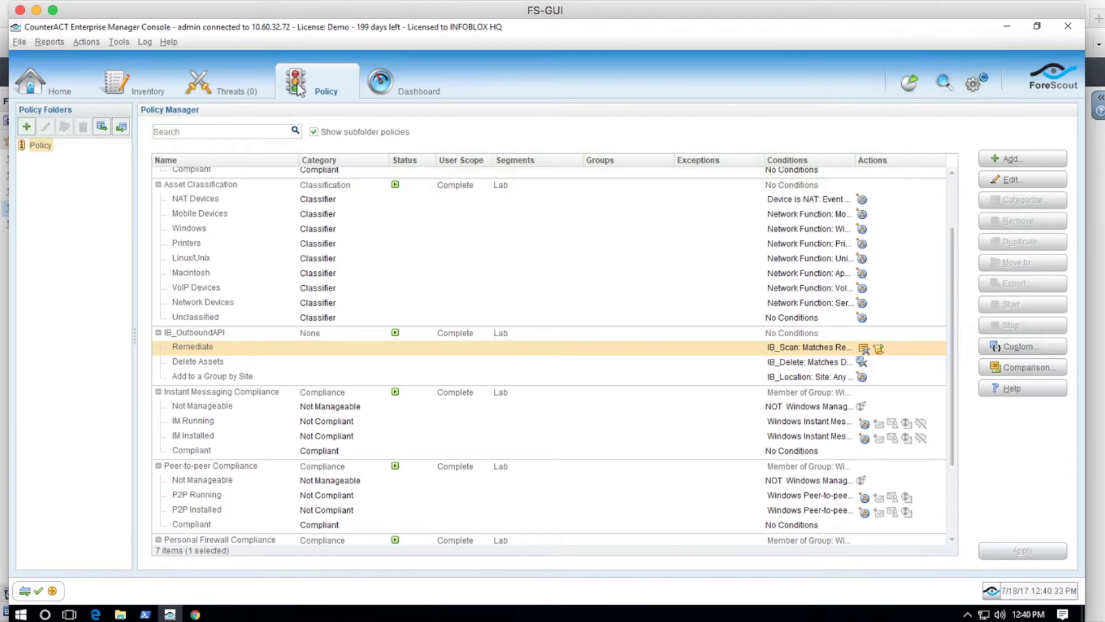
pyautogui.click(241, 333)
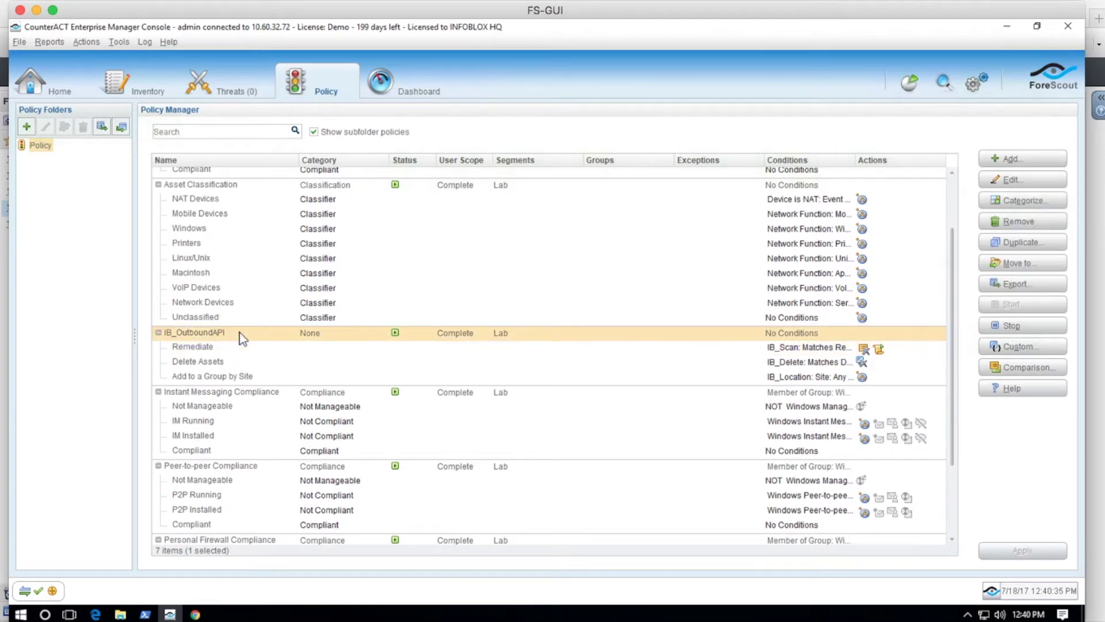
pyautogui.click(1022, 179)
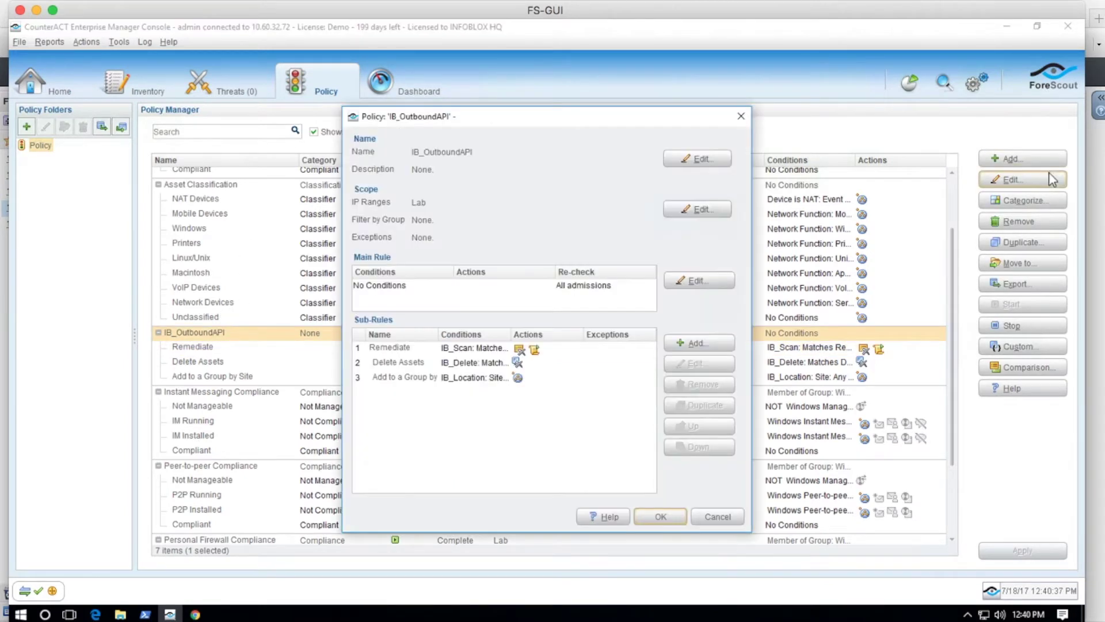
pyautogui.click(483, 348)
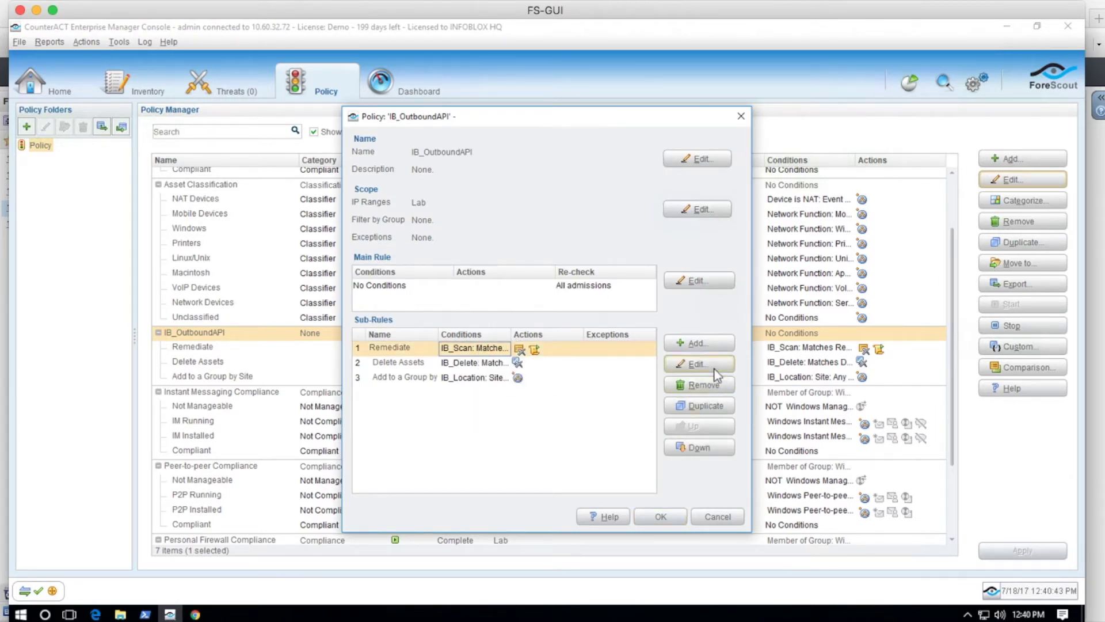
pyautogui.click(696, 365)
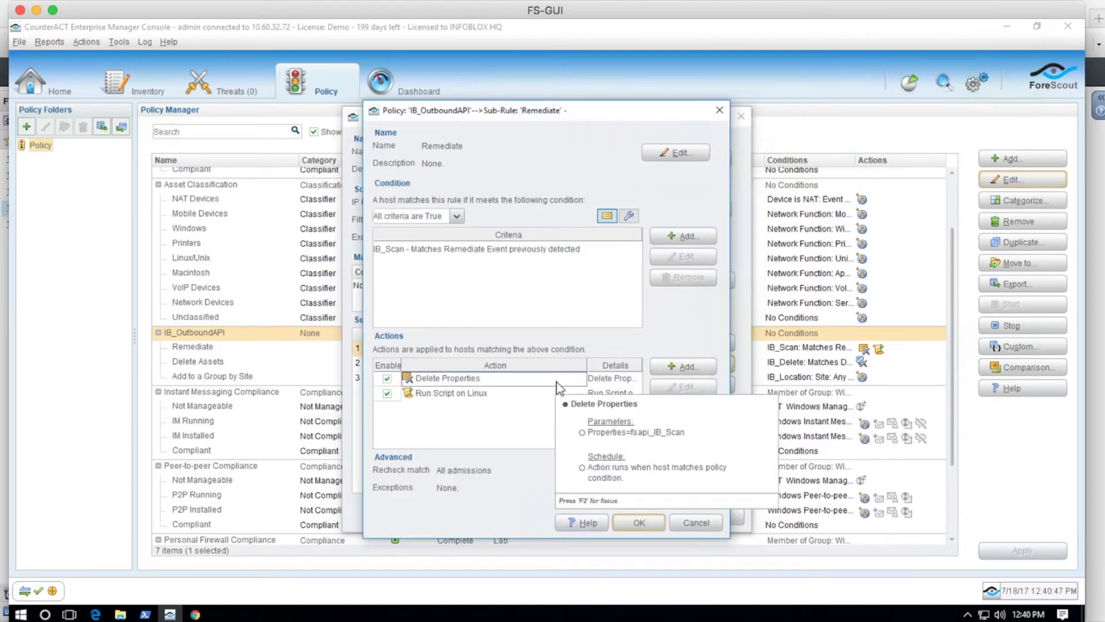
# - Review the Run Script on Linux action, then cancel out of all editors
pyautogui.click(529, 397)
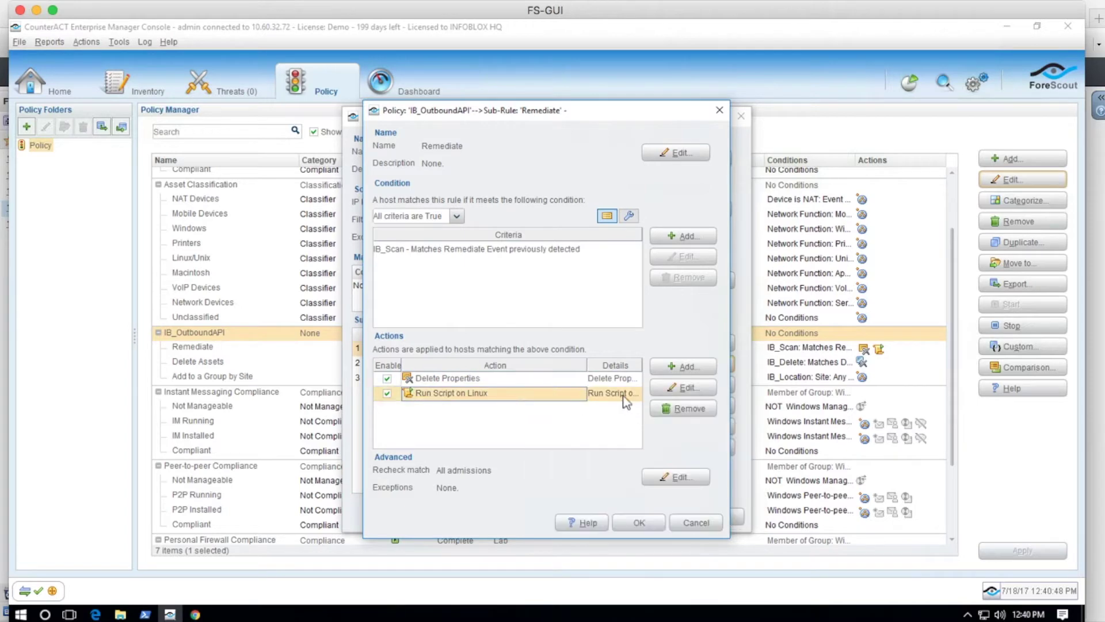
pyautogui.click(684, 387)
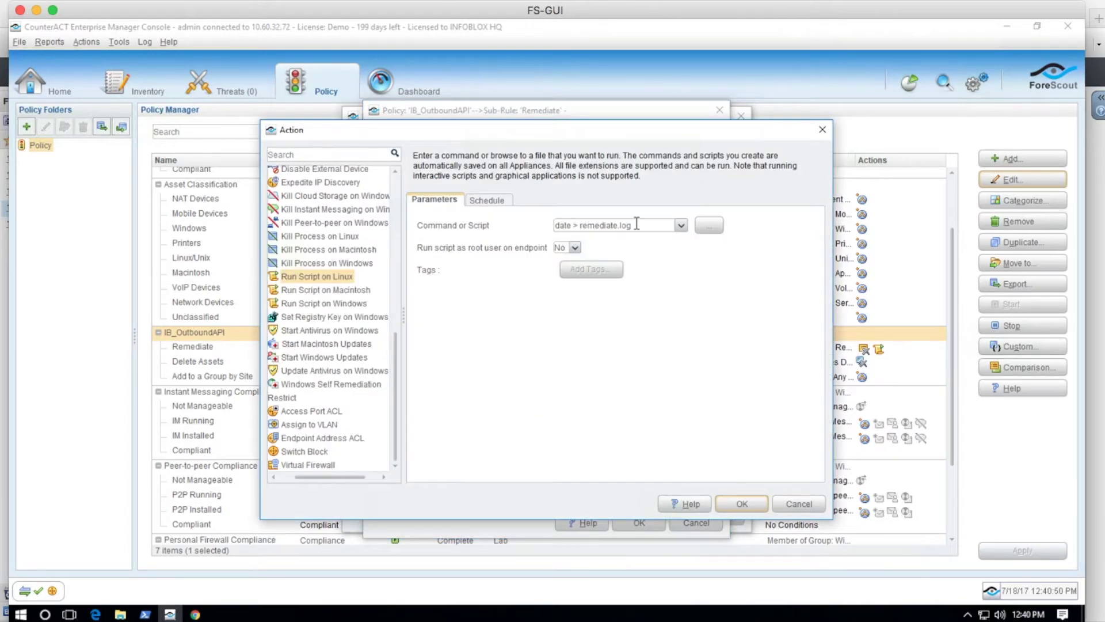
pyautogui.click(799, 503)
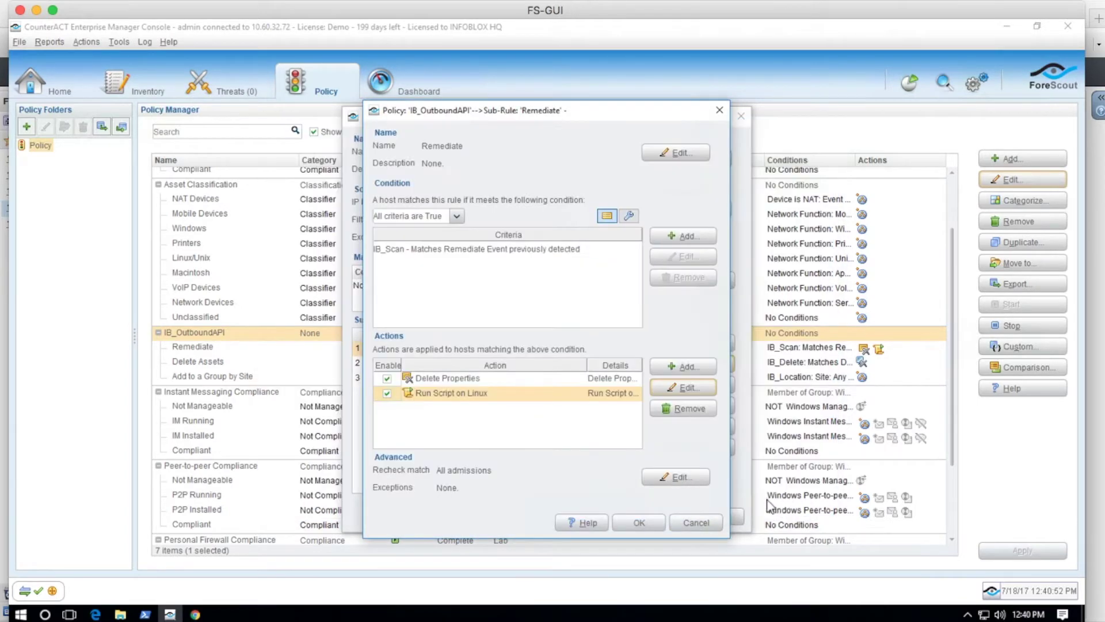
pyautogui.click(708, 525)
pyautogui.click(715, 516)
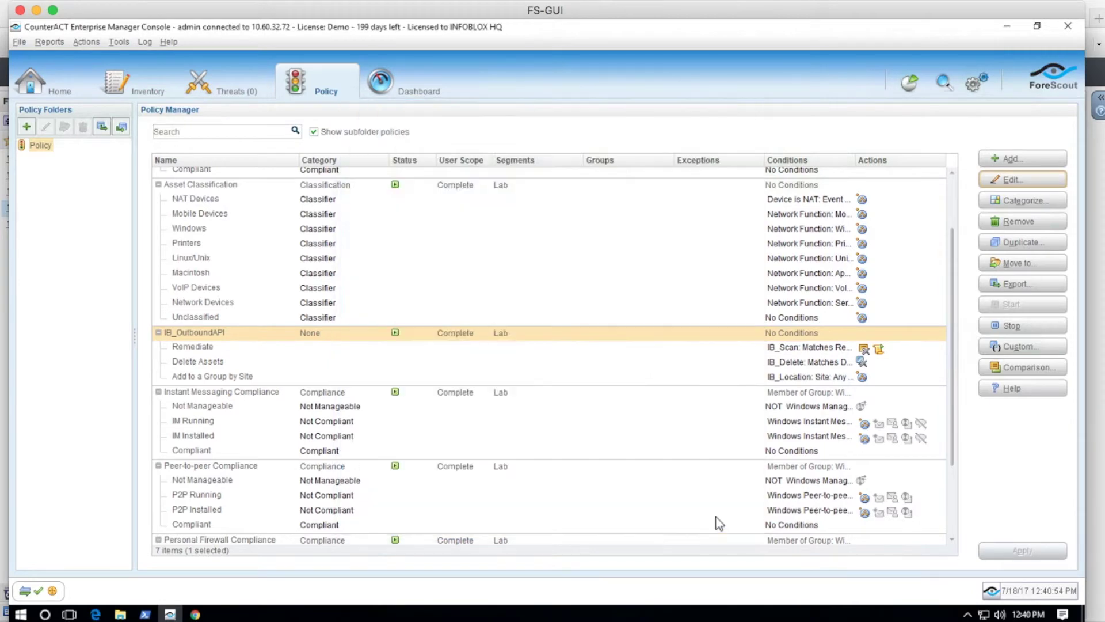
# - Show the Grid Ecosystem Templates list with the two ForeScout templates
pyautogui.click(52, 86)
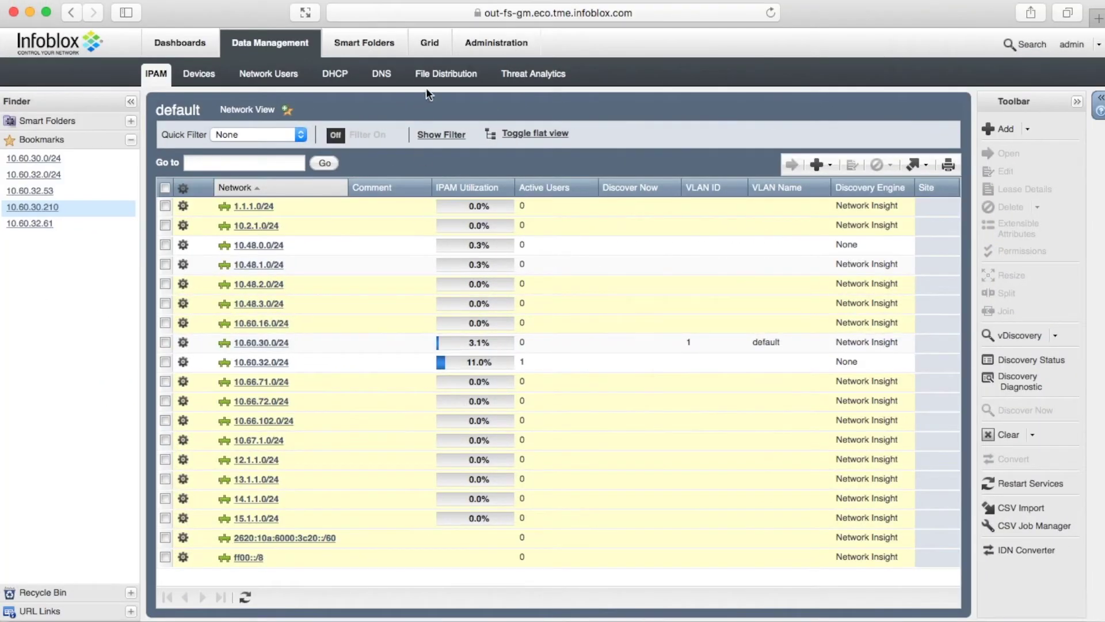
pyautogui.click(429, 42)
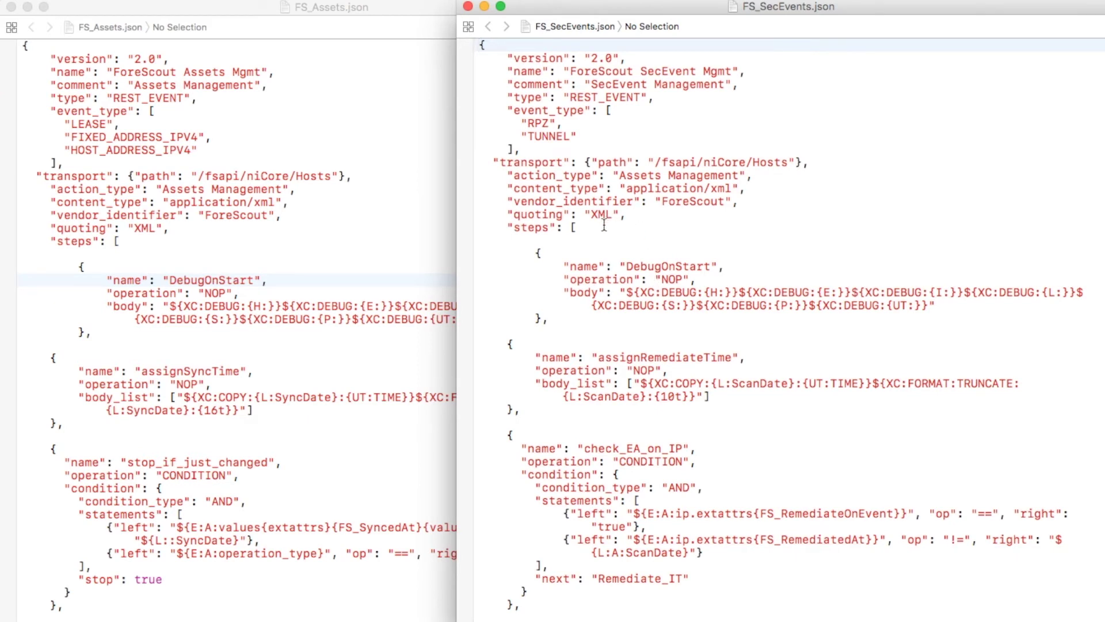
pyautogui.click(543, 124)
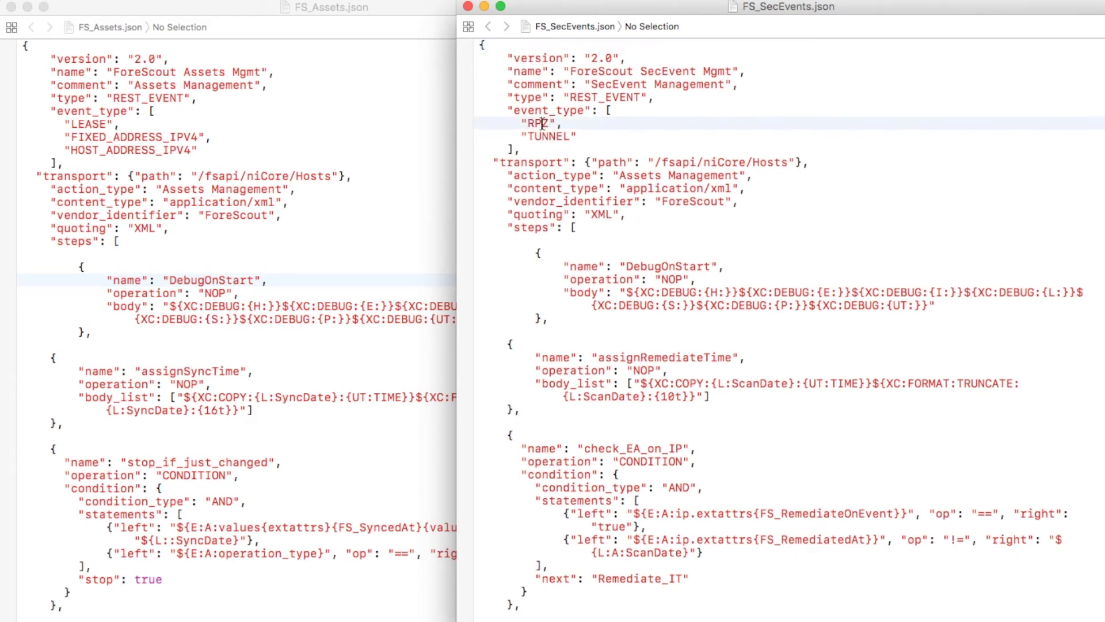
pyautogui.click(543, 135)
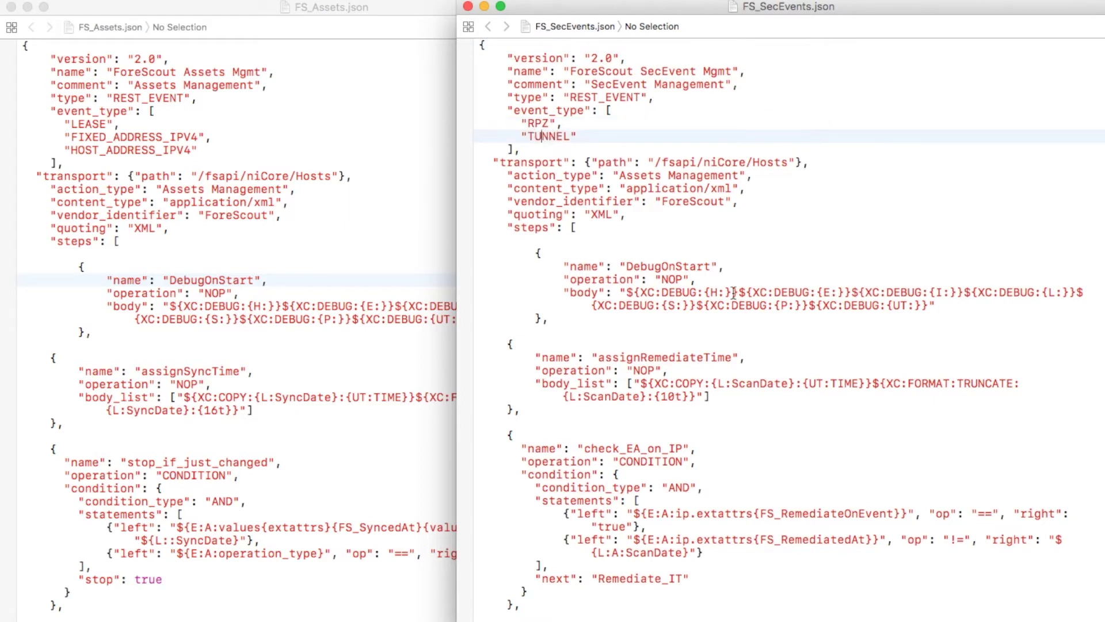
pyautogui.scroll(-3, 679, 327)
pyautogui.scroll(-3, 680, 327)
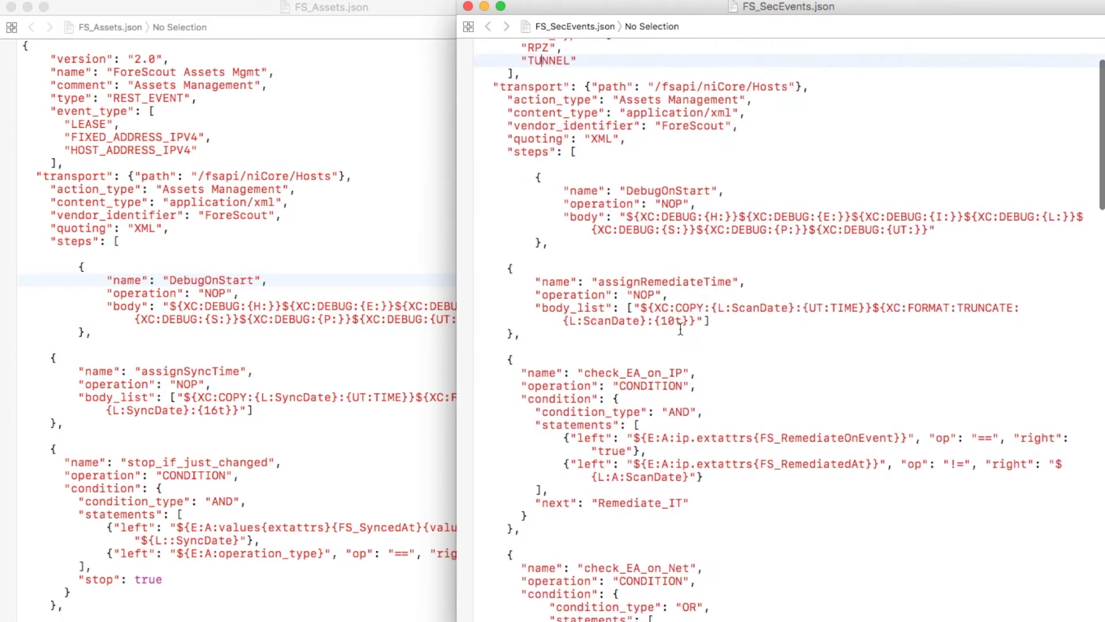
pyautogui.scroll(-3, 680, 328)
pyautogui.scroll(-2, 680, 328)
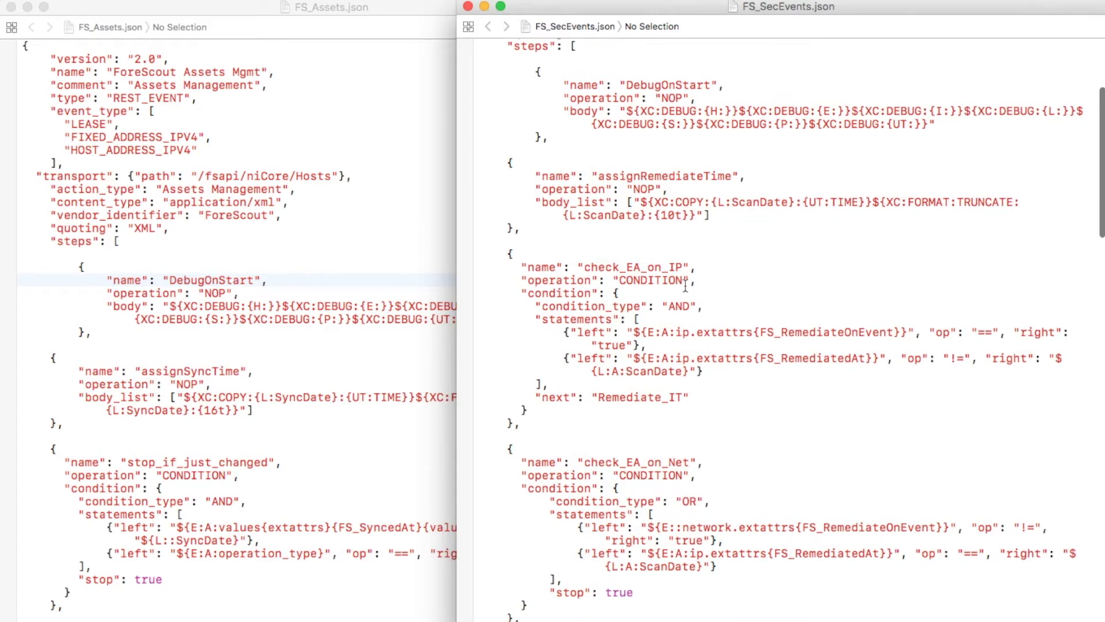
pyautogui.scroll(-3, 741, 366)
pyautogui.scroll(-2, 741, 366)
pyautogui.scroll(-2, 740, 365)
pyautogui.scroll(-2, 741, 366)
pyautogui.scroll(-2, 741, 366)
pyautogui.scroll(-2, 741, 366)
pyautogui.scroll(-3, 741, 366)
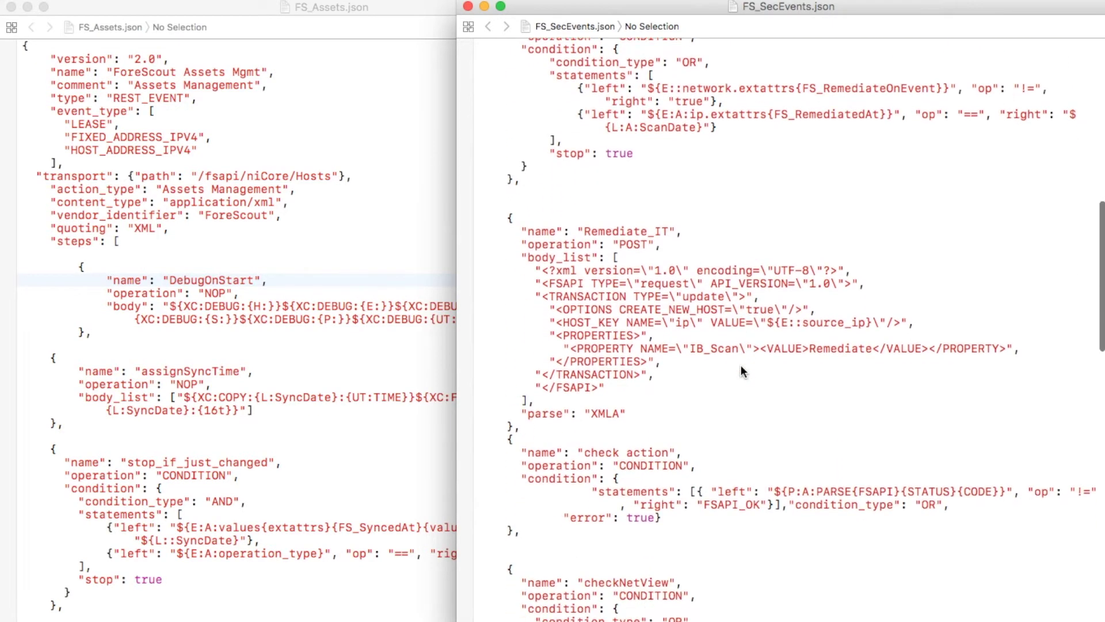
pyautogui.scroll(-2, 741, 365)
pyautogui.scroll(-2, 741, 365)
pyautogui.scroll(-2, 741, 366)
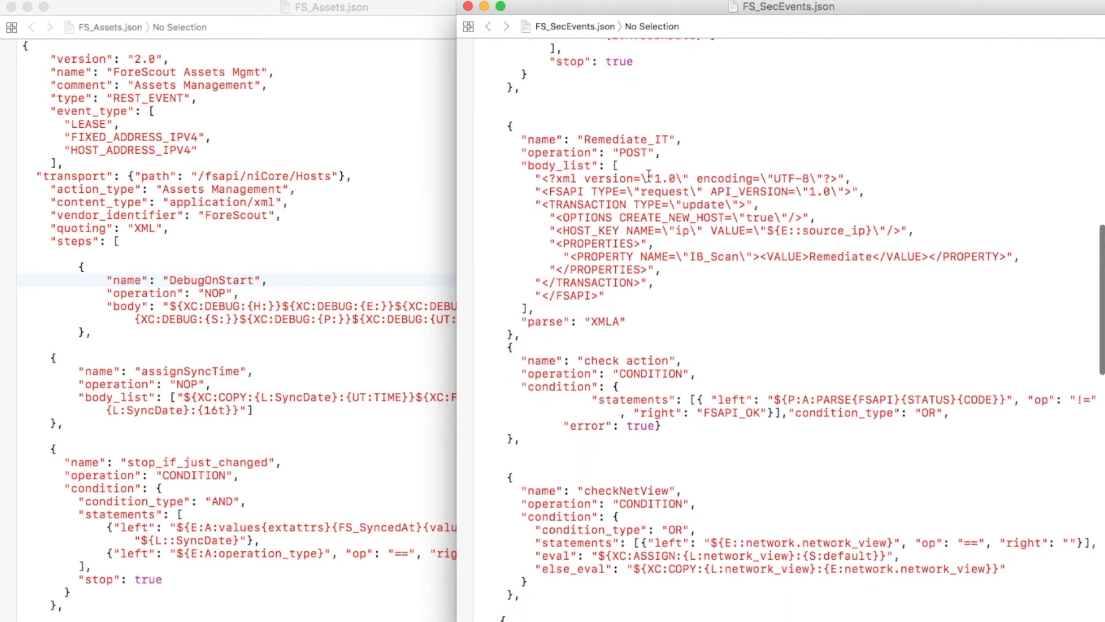
pyautogui.doubleClick(632, 153)
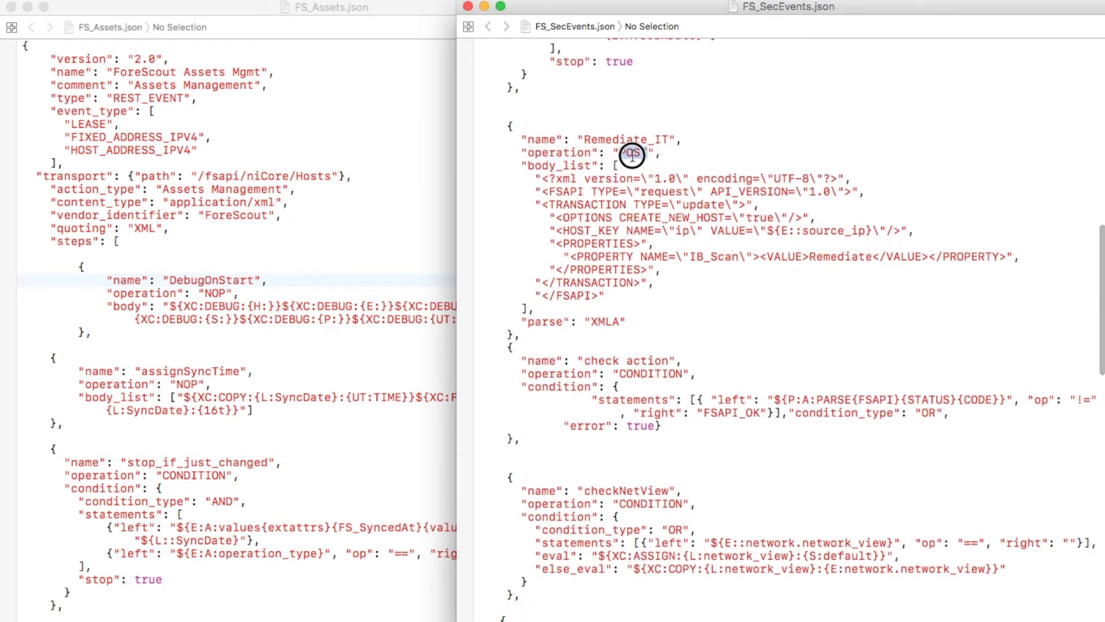
pyautogui.click(691, 285)
pyautogui.click(706, 257)
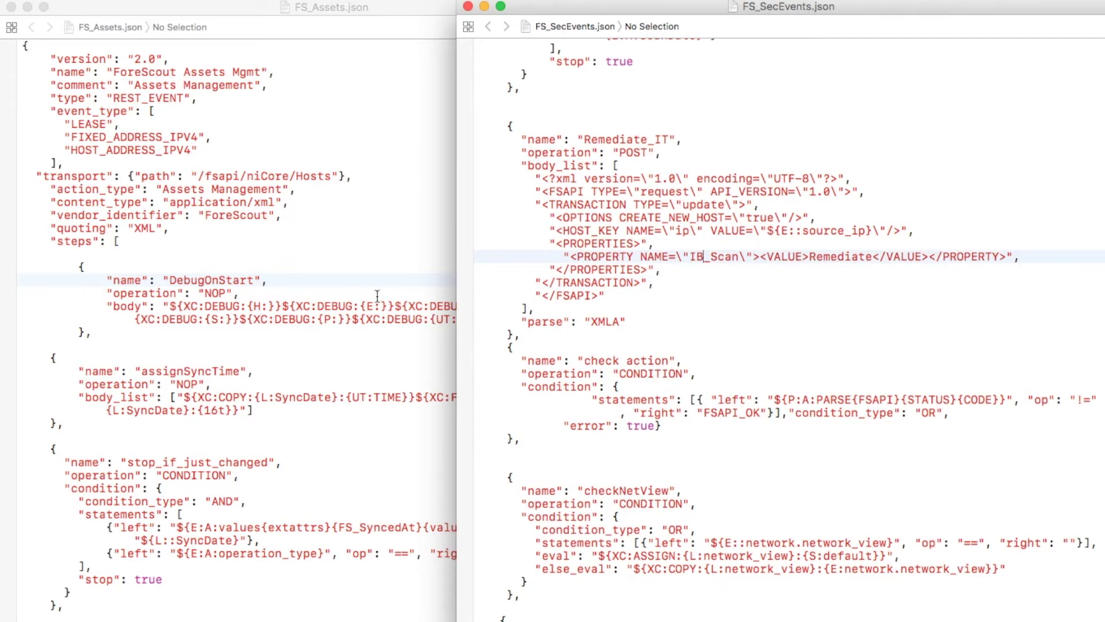
pyautogui.click(345, 307)
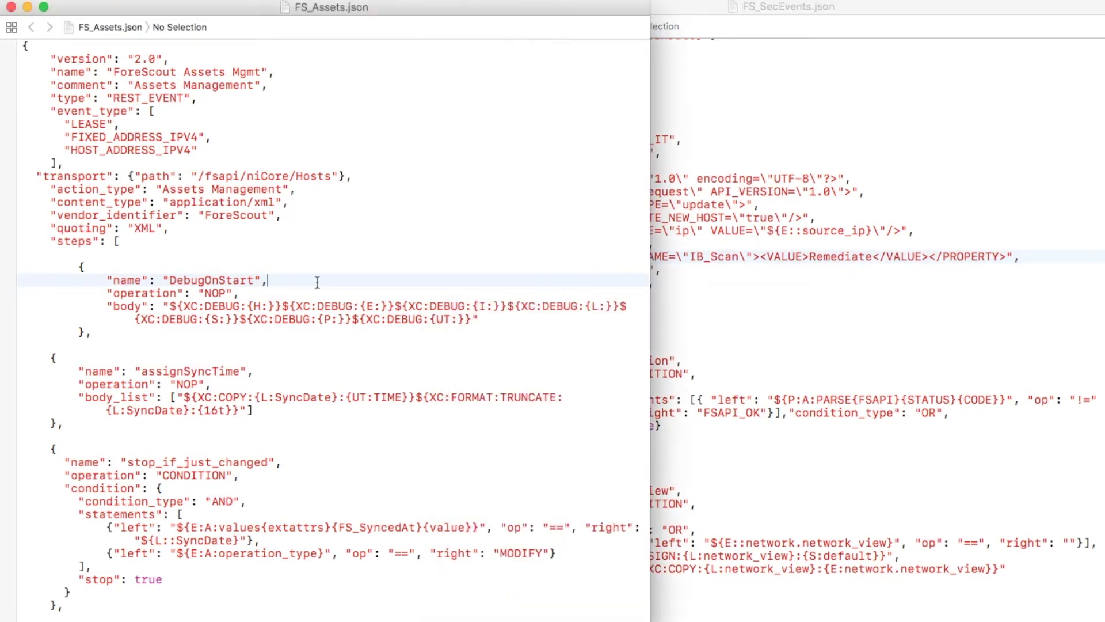
pyautogui.click(93, 123)
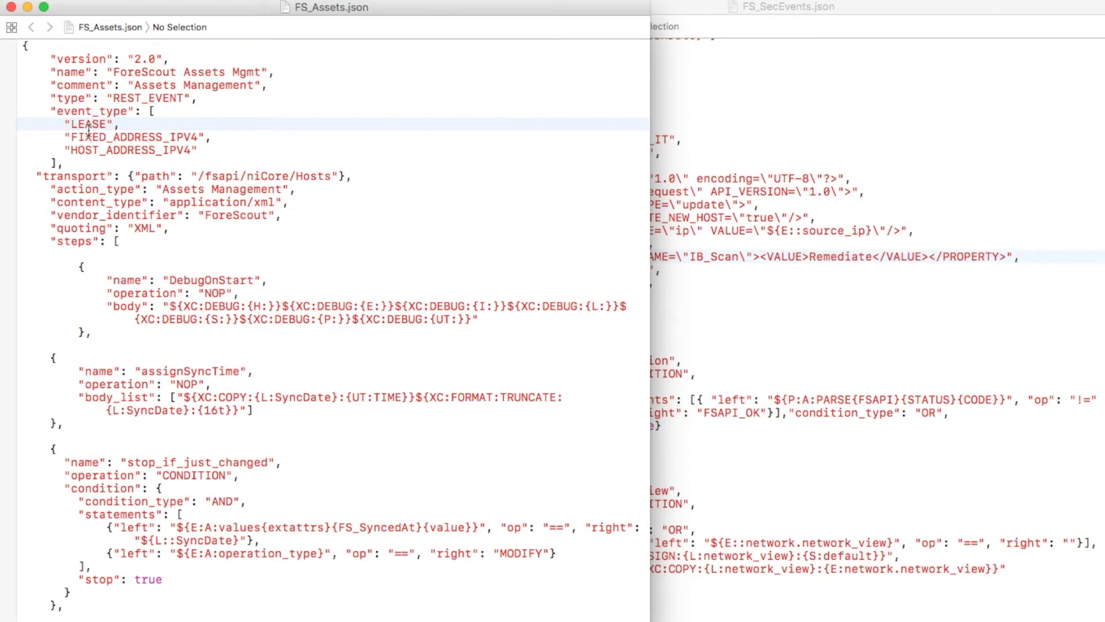
pyautogui.click(89, 137)
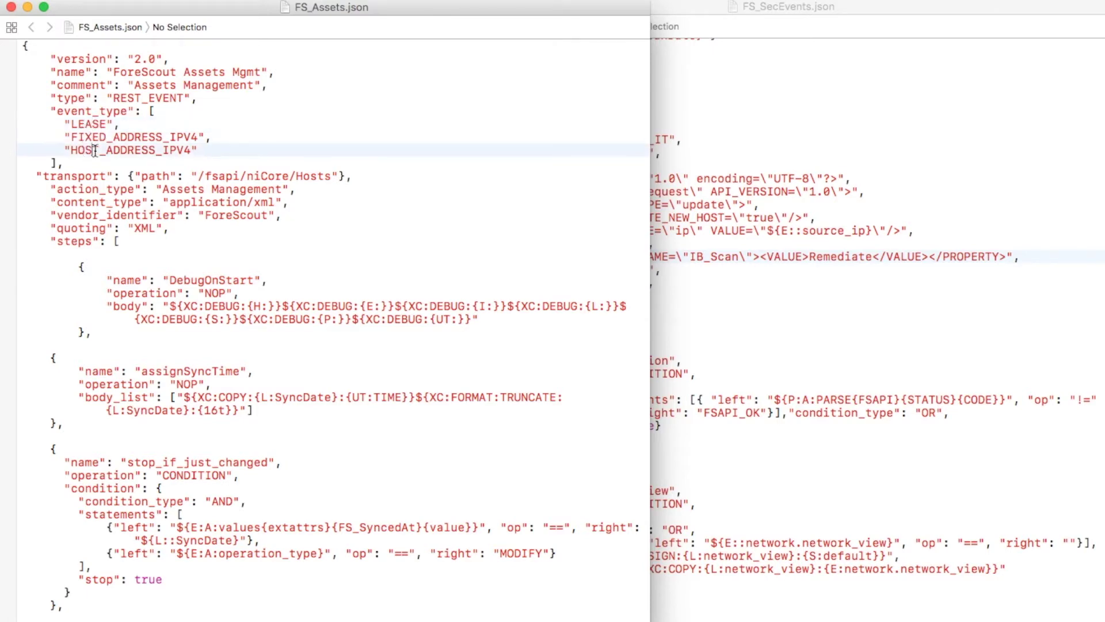
pyautogui.scroll(-5, 273, 313)
pyautogui.scroll(-5, 272, 312)
pyautogui.scroll(-5, 272, 313)
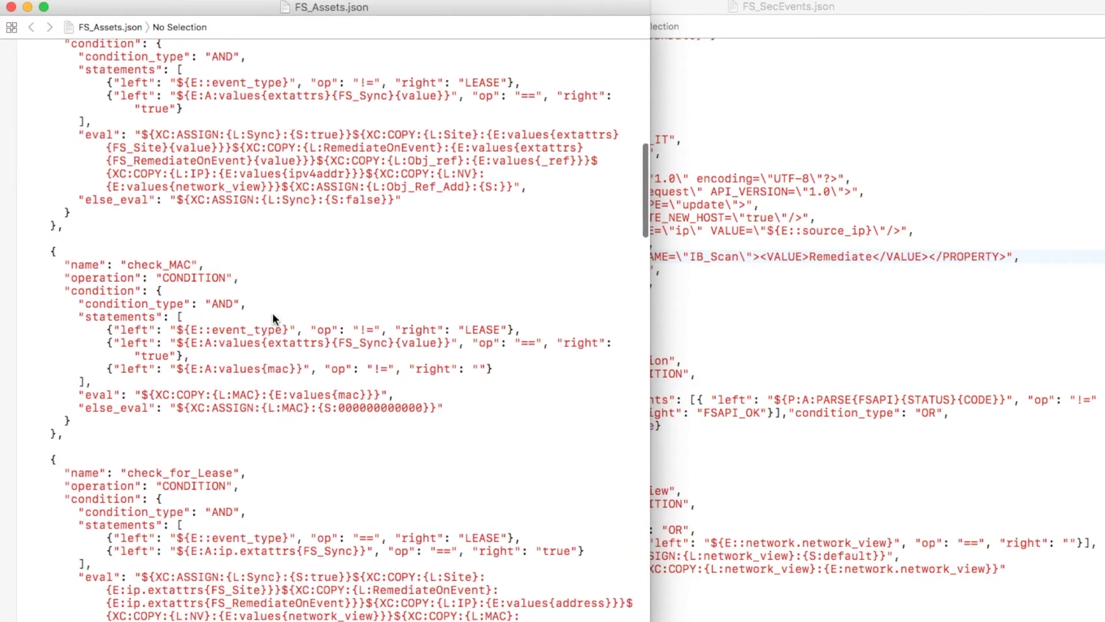
pyautogui.scroll(-5, 271, 313)
pyautogui.scroll(-4, 271, 313)
pyautogui.scroll(-5, 272, 313)
pyautogui.scroll(-4, 272, 313)
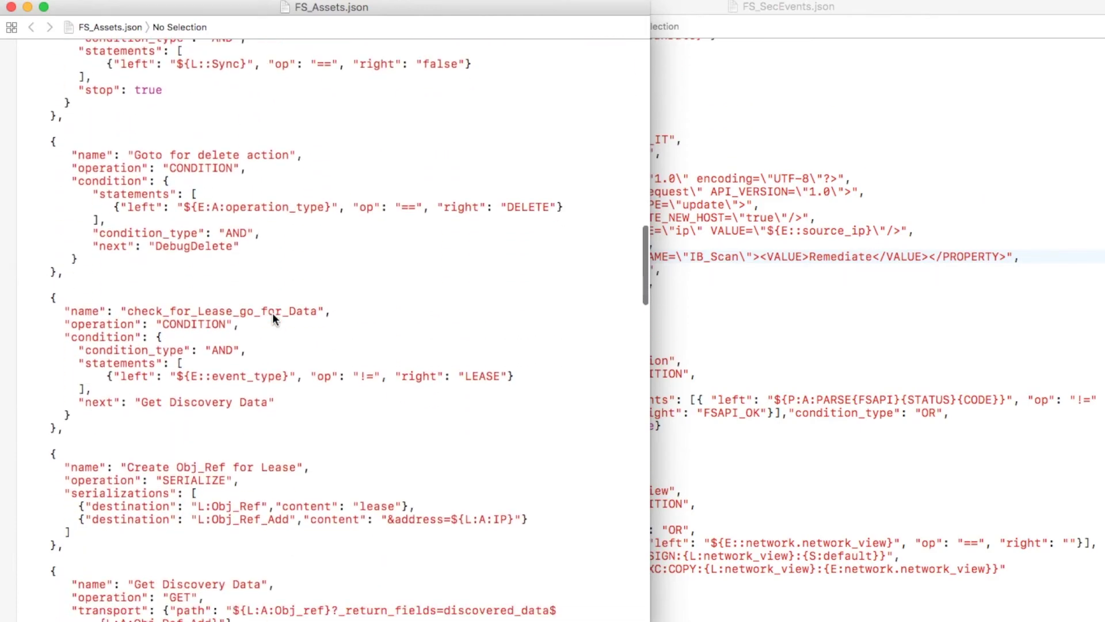
pyautogui.scroll(-4, 272, 313)
pyautogui.scroll(-5, 272, 312)
pyautogui.scroll(-4, 272, 313)
pyautogui.scroll(-4, 272, 312)
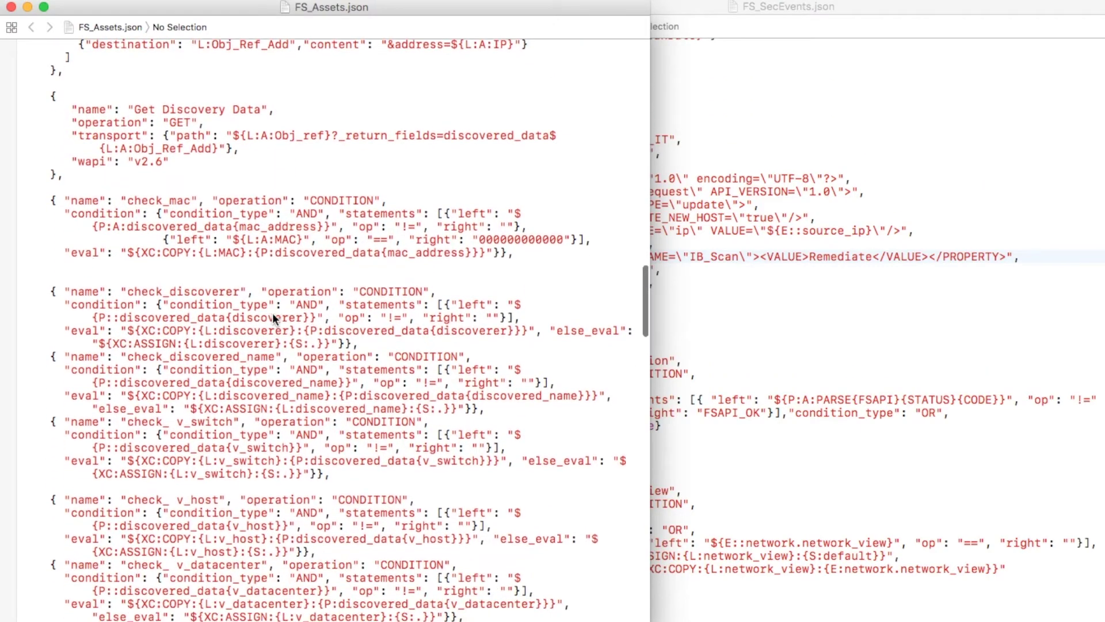
pyautogui.scroll(-5, 272, 312)
pyautogui.scroll(-5, 272, 313)
pyautogui.scroll(-5, 271, 313)
pyautogui.scroll(-4, 272, 313)
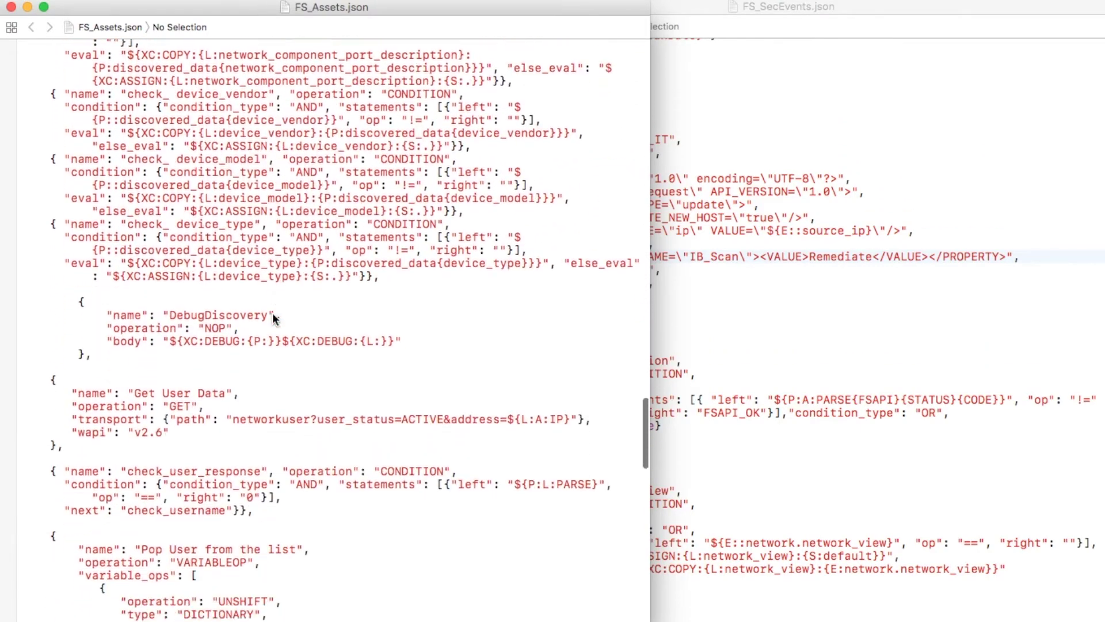
pyautogui.scroll(-4, 272, 312)
pyautogui.scroll(-5, 271, 313)
pyautogui.scroll(-1, 272, 313)
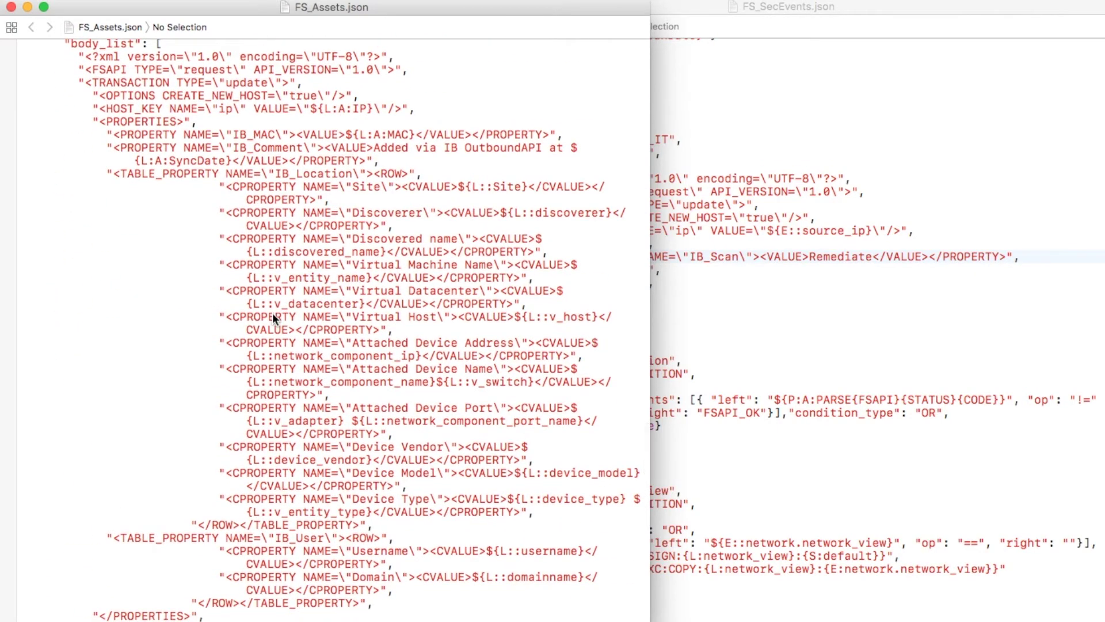
pyautogui.scroll(2, 272, 313)
pyautogui.scroll(2, 271, 313)
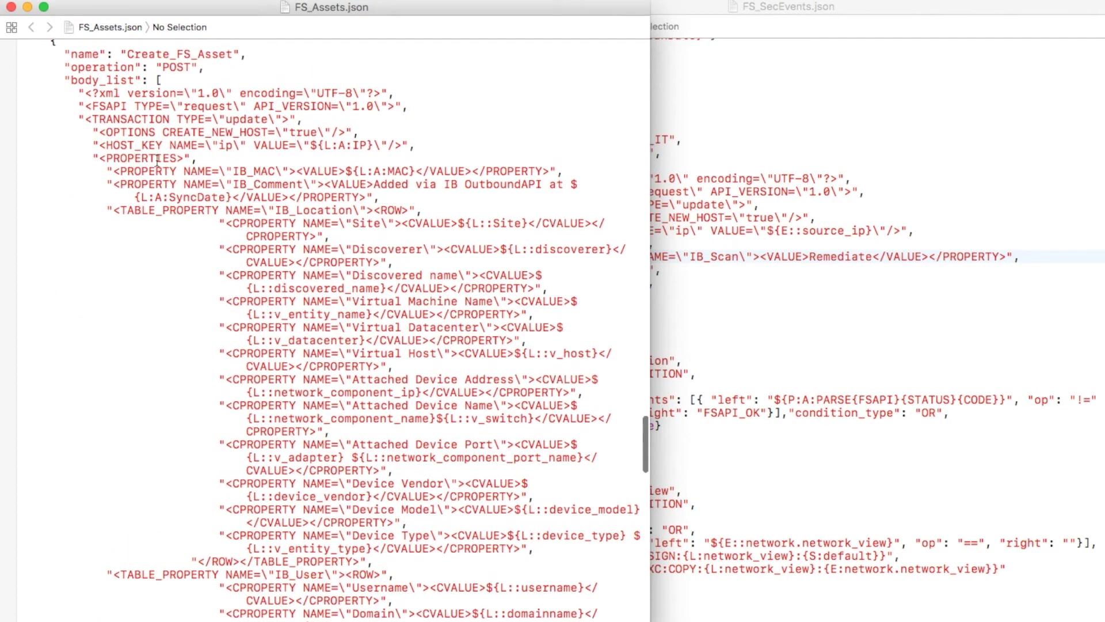
pyautogui.moveTo(101, 131); pyautogui.dragTo(269, 132)
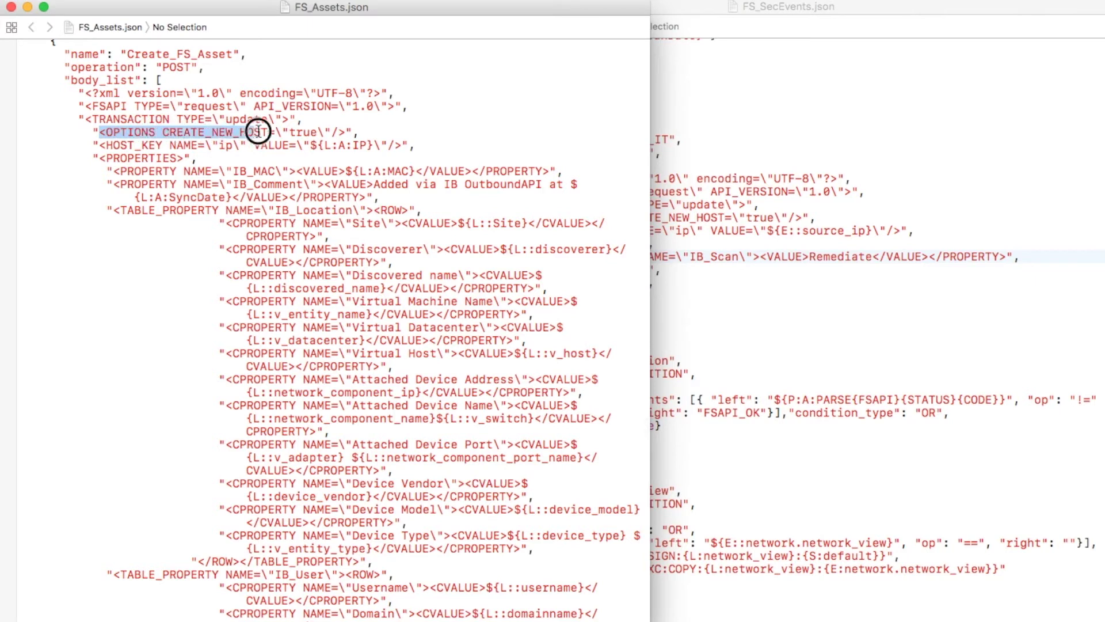
pyautogui.click(569, 129)
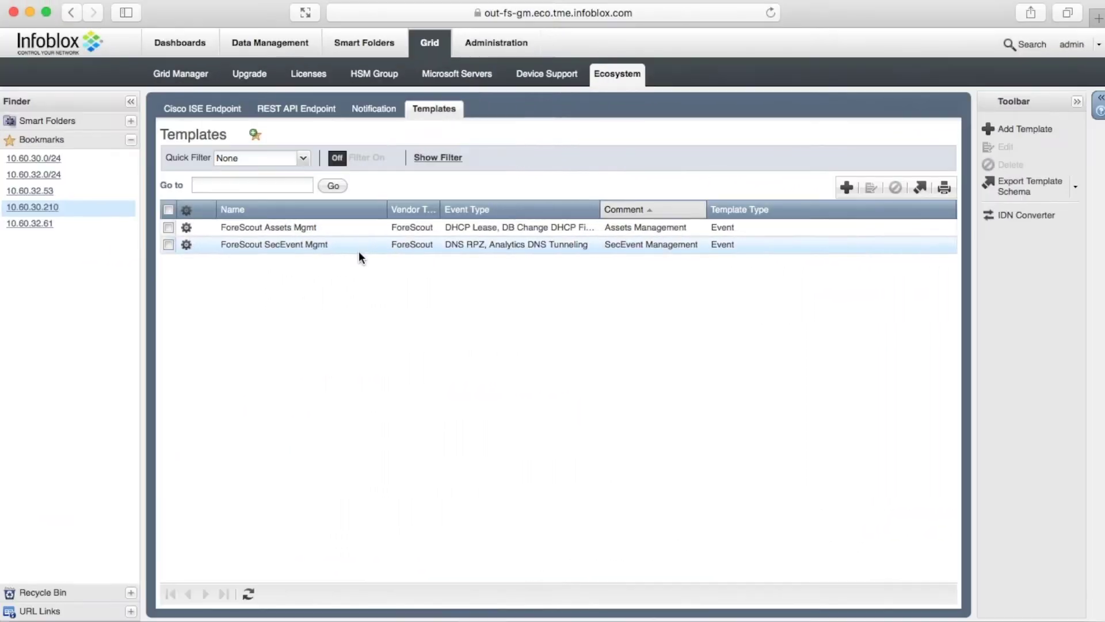
# - Open the ForeScout REST API endpoint's settings and clear its auth password
pyautogui.click(298, 108)
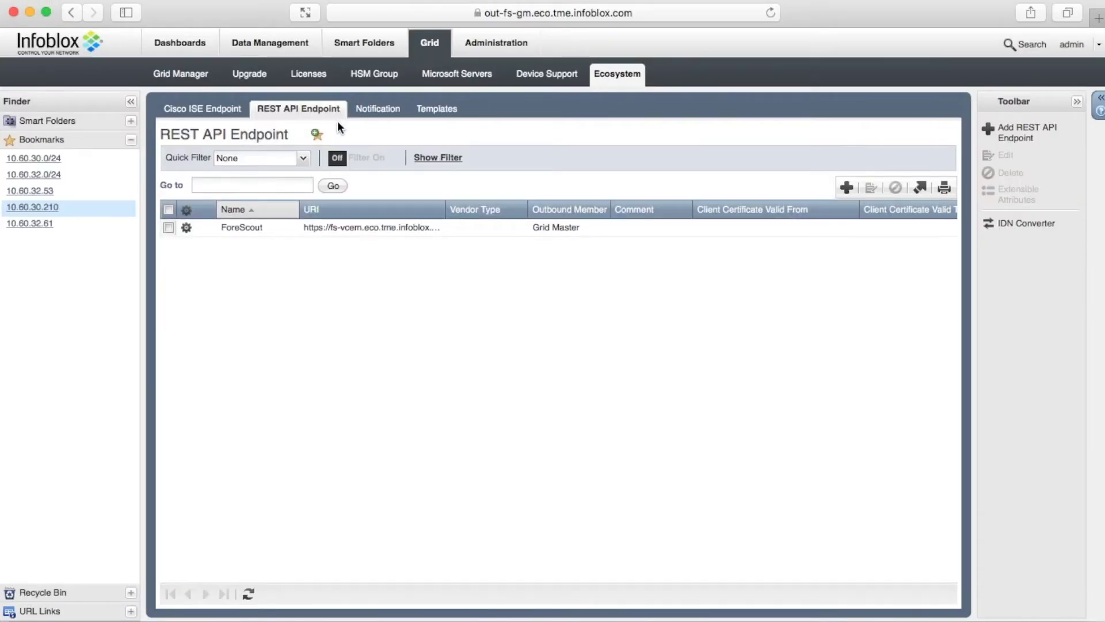
pyautogui.click(335, 231)
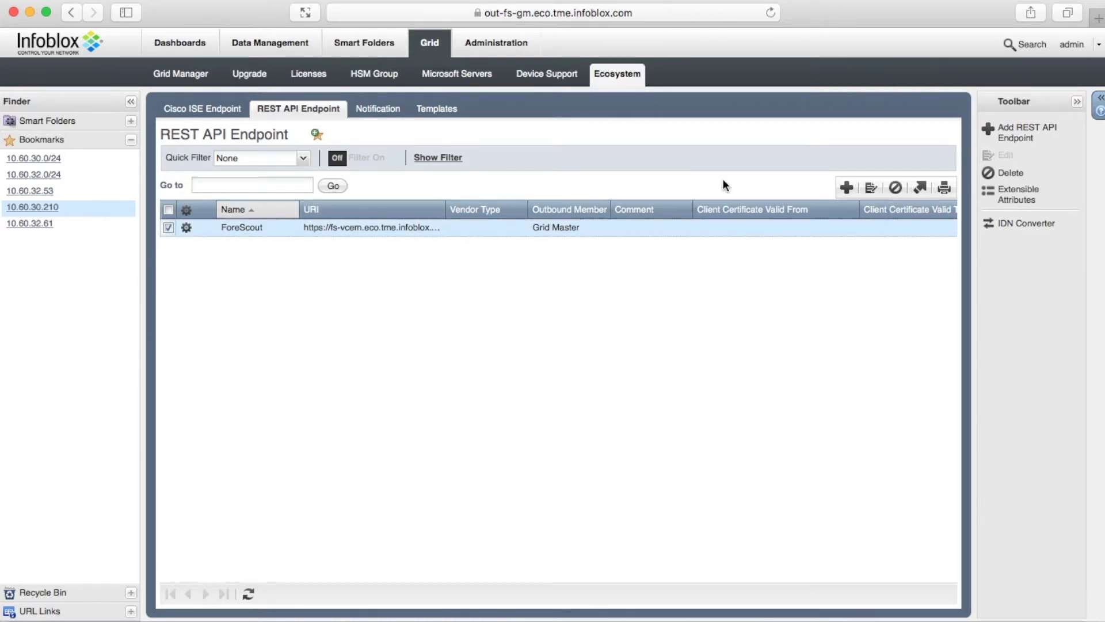
pyautogui.click(871, 187)
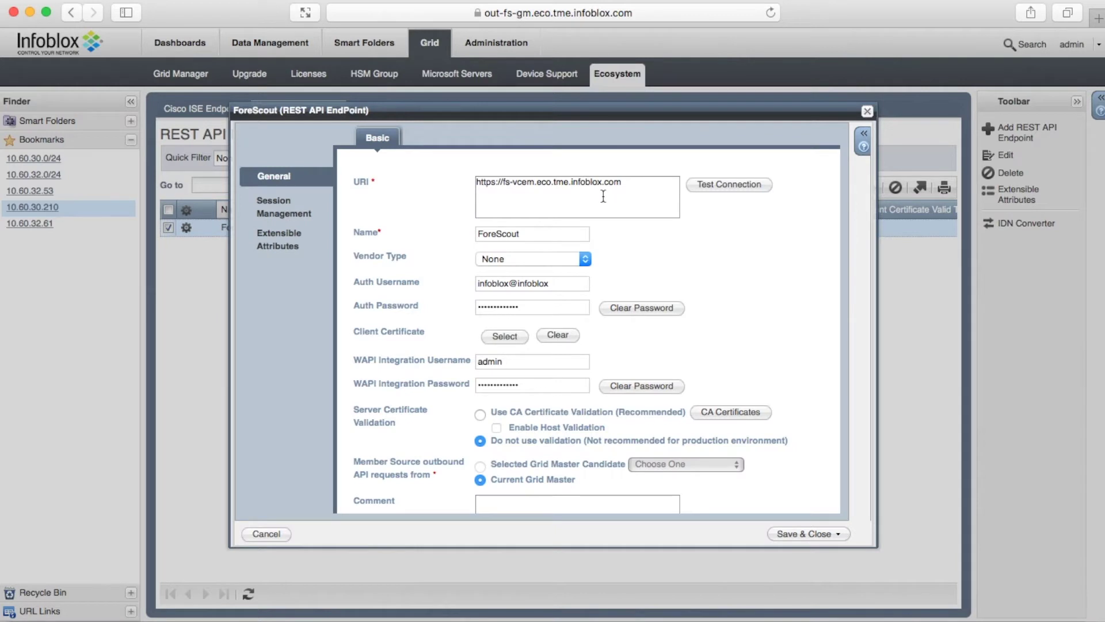
pyautogui.scroll(-2, 680, 272)
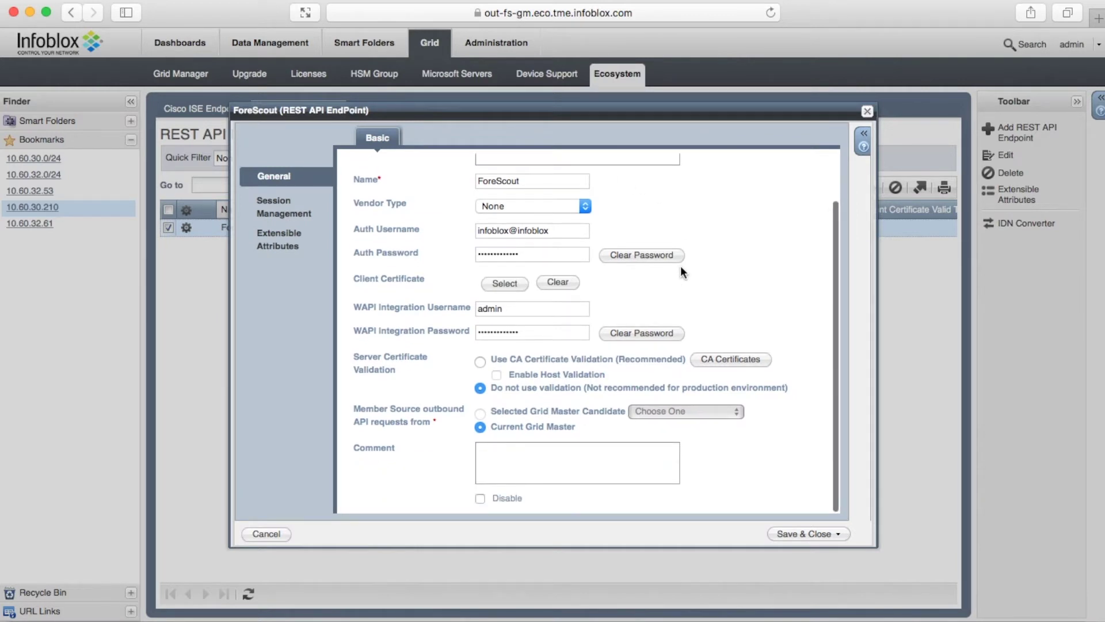
pyautogui.click(666, 255)
# - Re-enter the auth and WAPI passwords, discard the edits, and show Notification rules
pyautogui.click(552, 255)
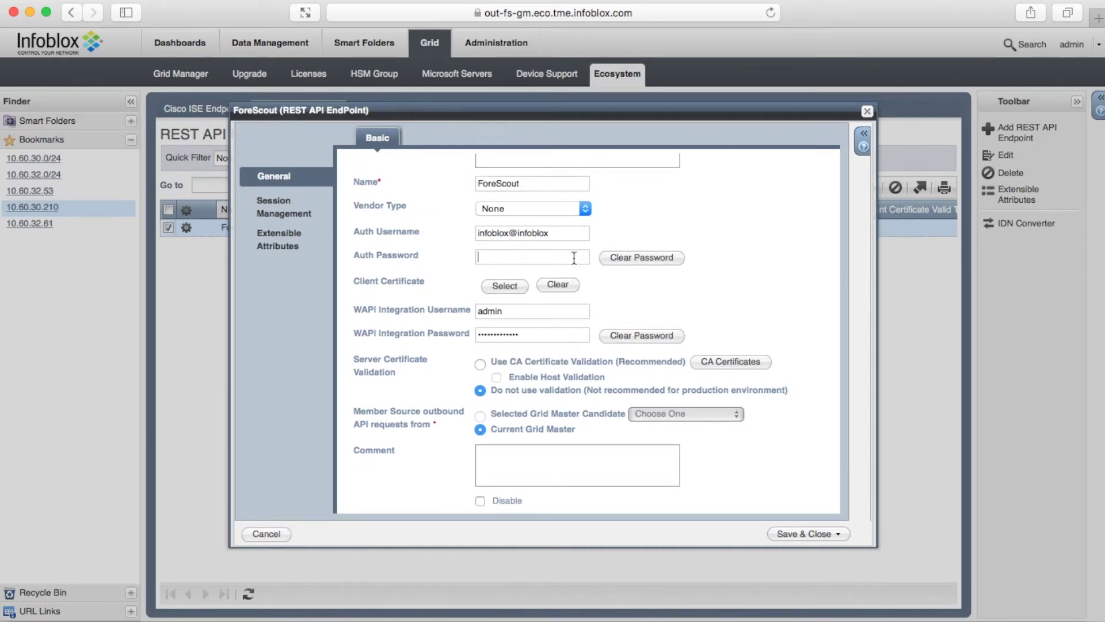
pyautogui.press('super+v')
pyautogui.click(550, 311)
pyautogui.click(552, 335)
pyautogui.click(276, 533)
pyautogui.click(378, 109)
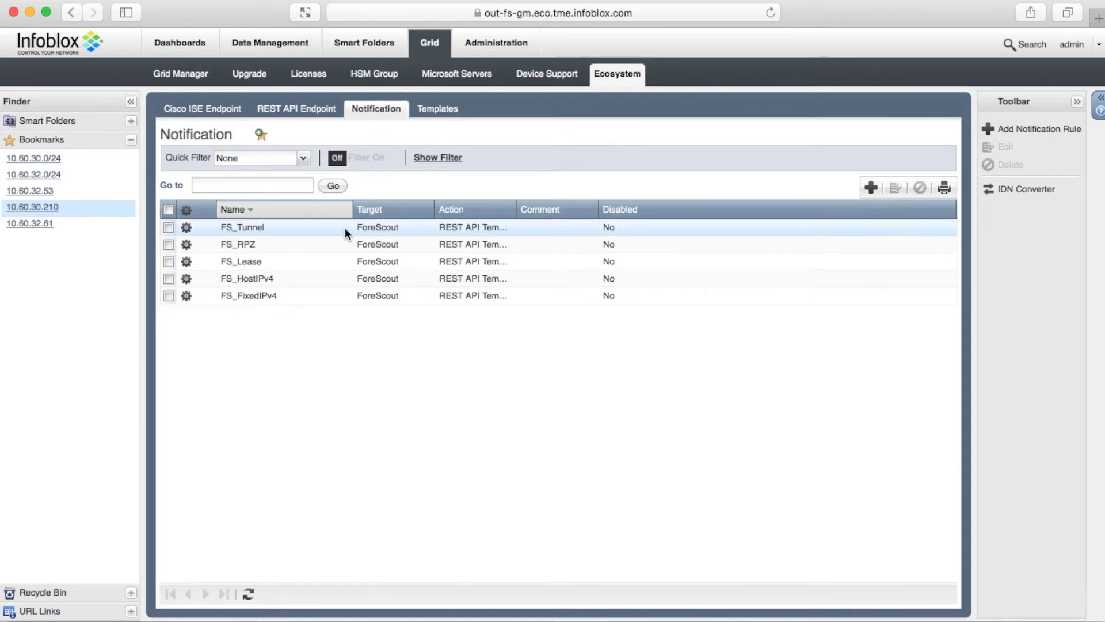
pyautogui.click(328, 245)
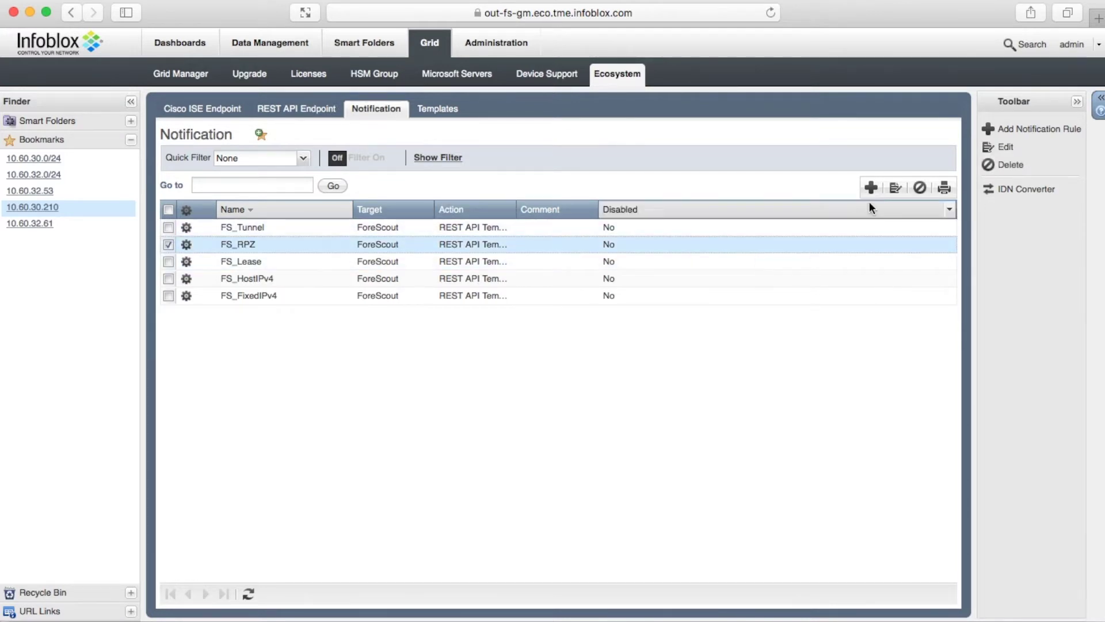
pyautogui.click(894, 188)
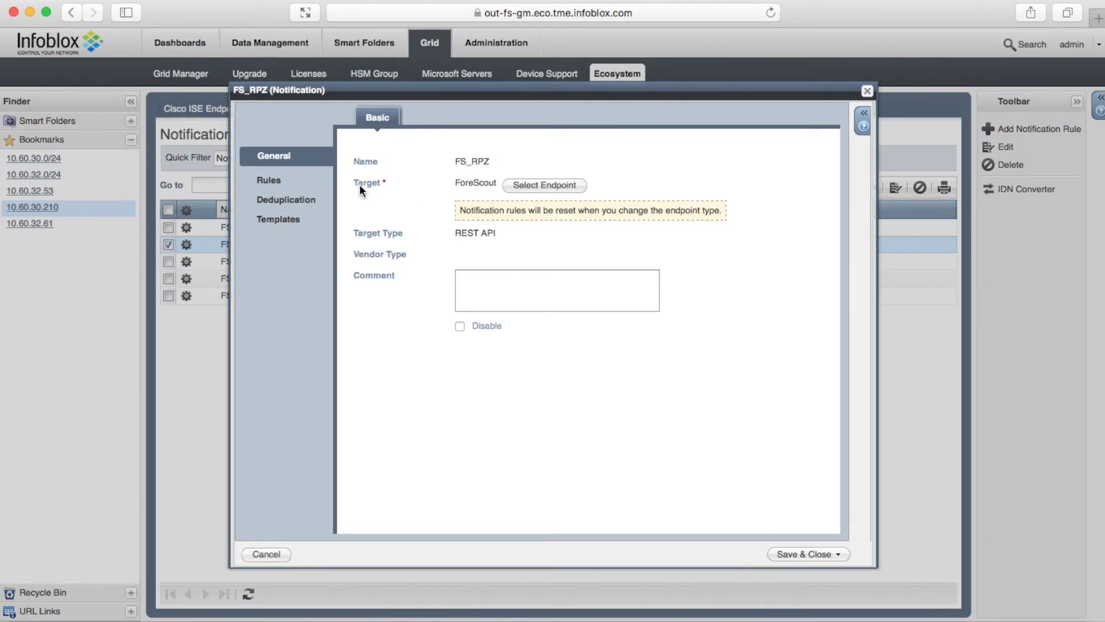
pyautogui.click(270, 180)
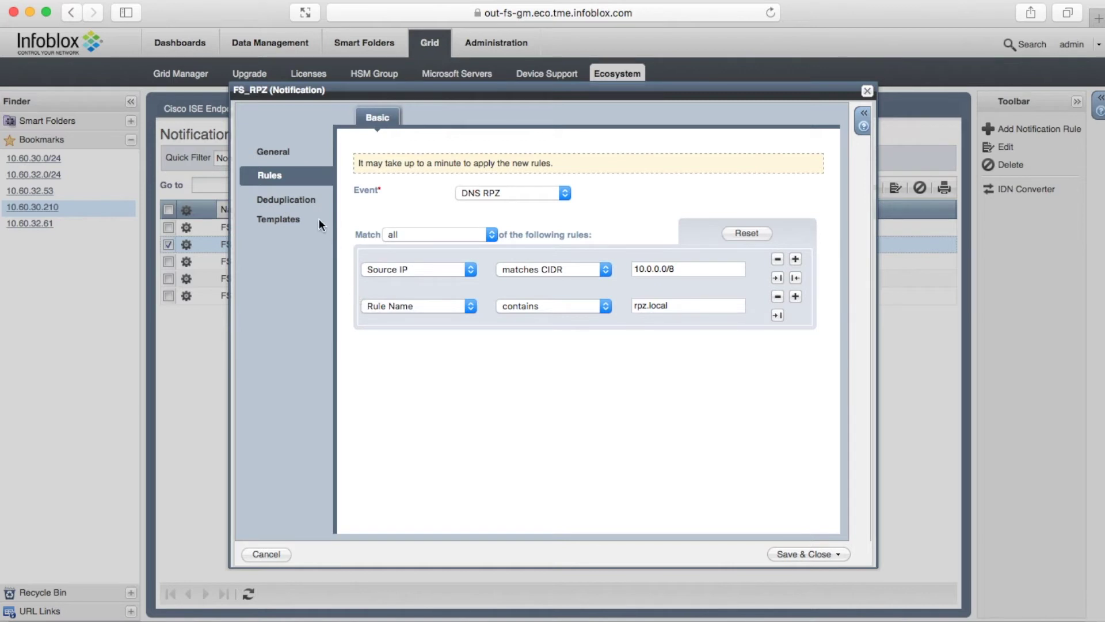
pyautogui.click(287, 199)
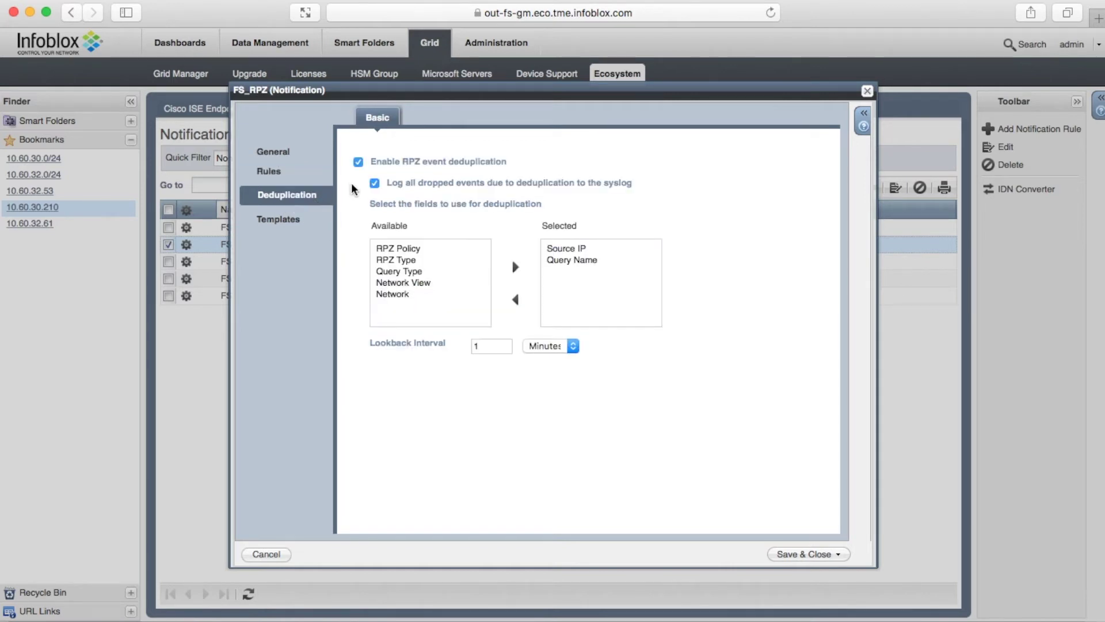
pyautogui.click(293, 218)
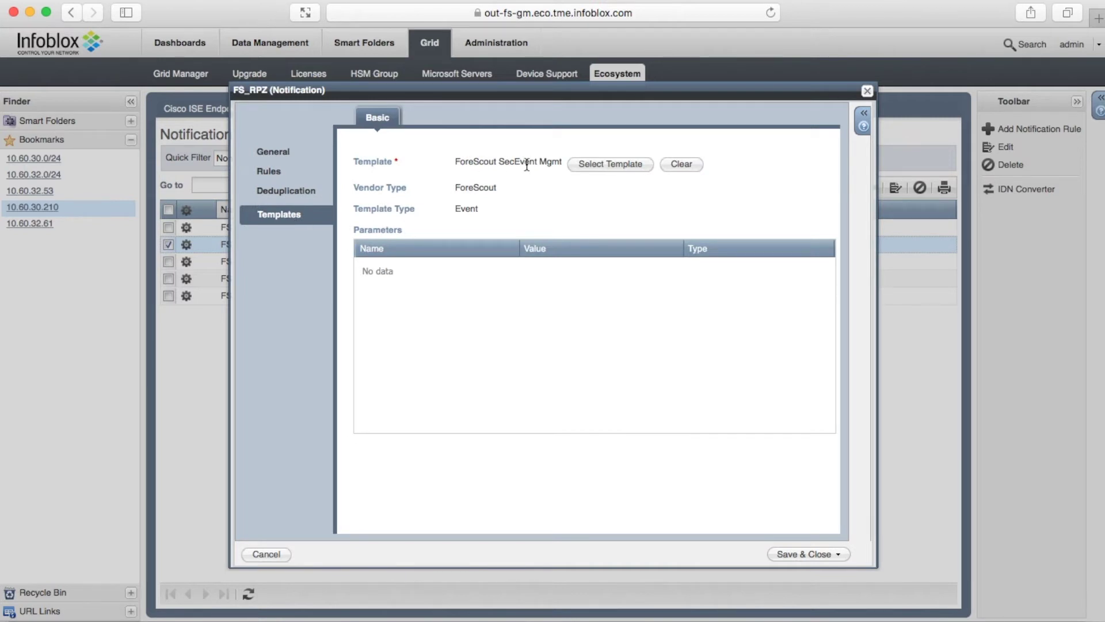
pyautogui.click(266, 555)
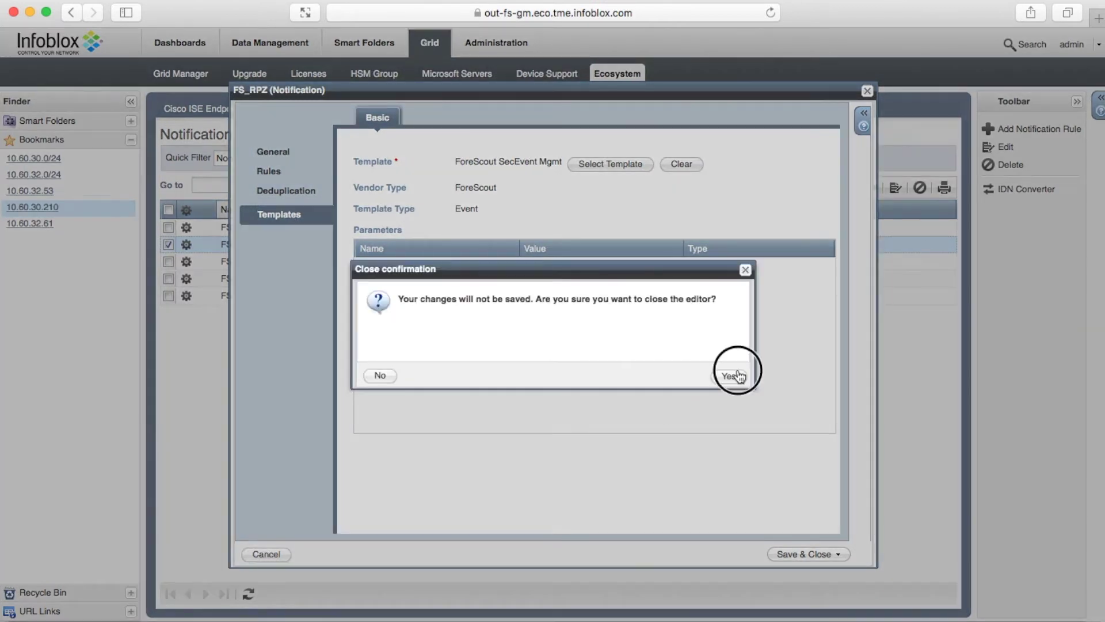
pyautogui.click(735, 374)
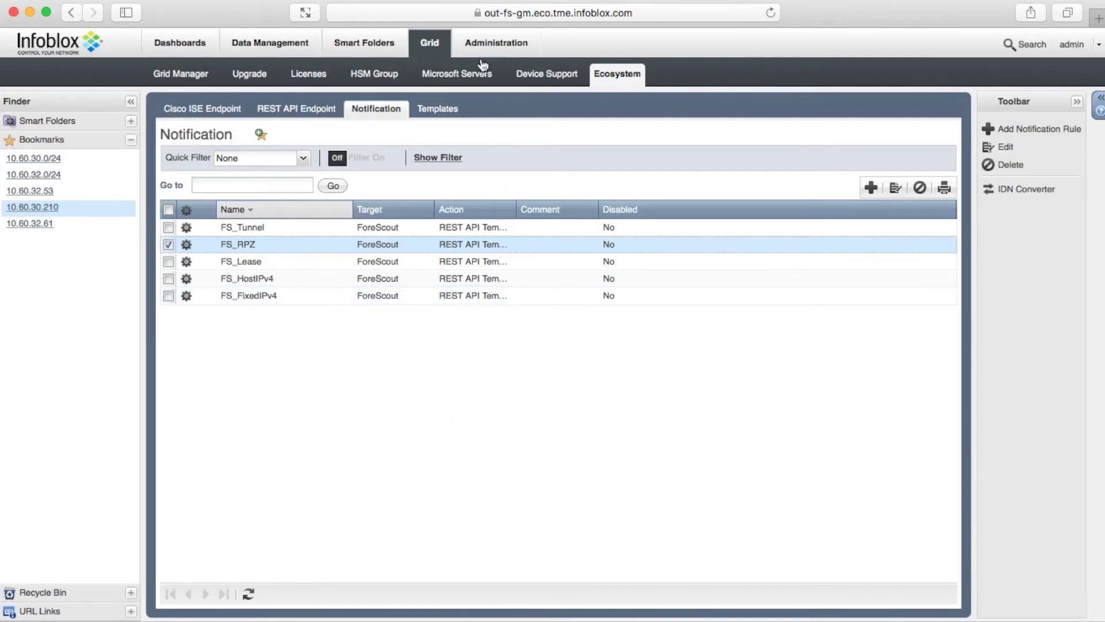
pyautogui.click(495, 42)
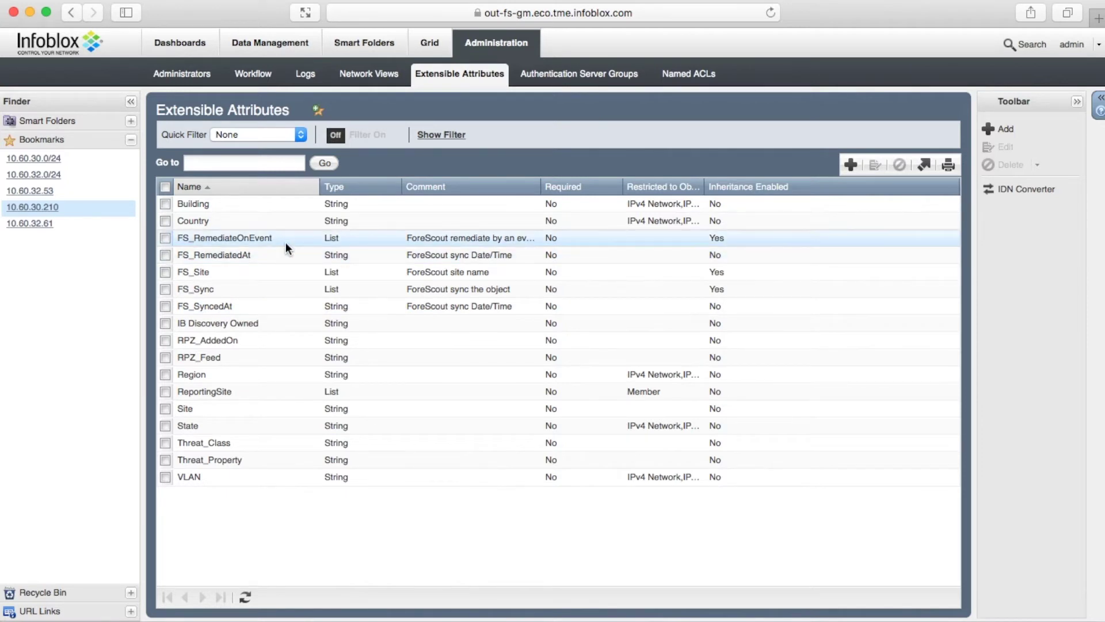
# - Review the default network view's attributes FS_RemediateOnly, FS_Site and FS_Sync
pyautogui.click(369, 74)
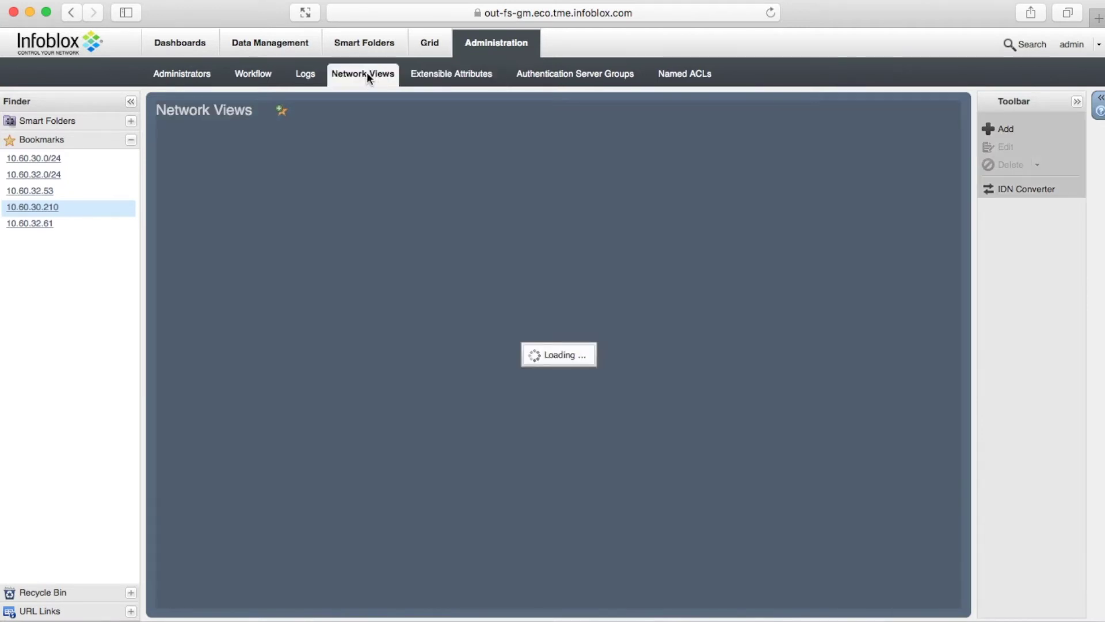
pyautogui.click(181, 208)
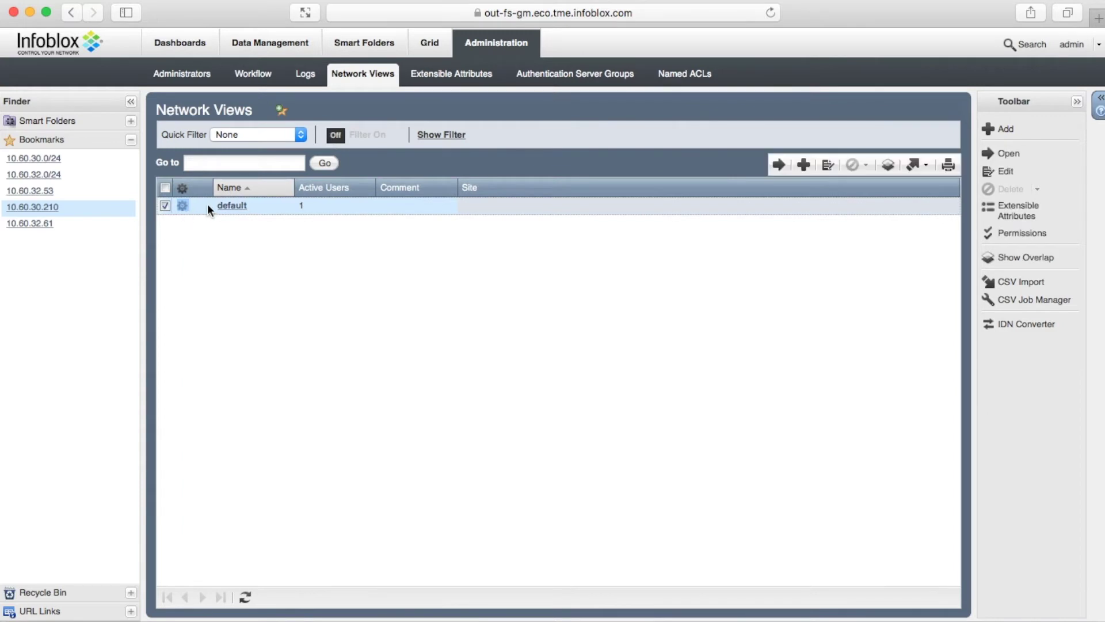
pyautogui.click(831, 166)
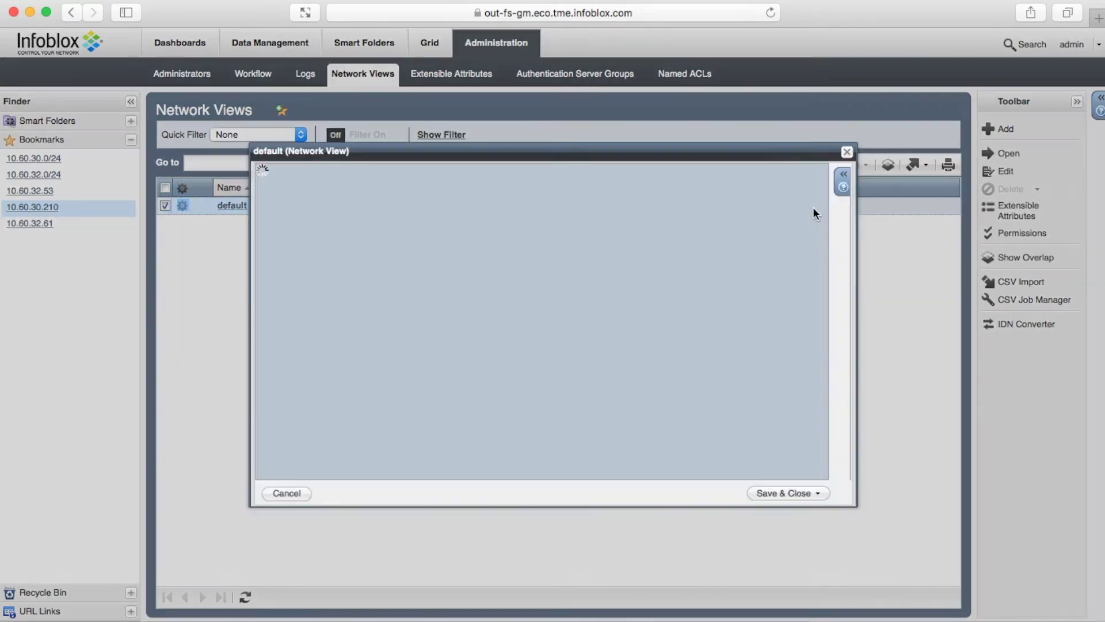
pyautogui.click(298, 267)
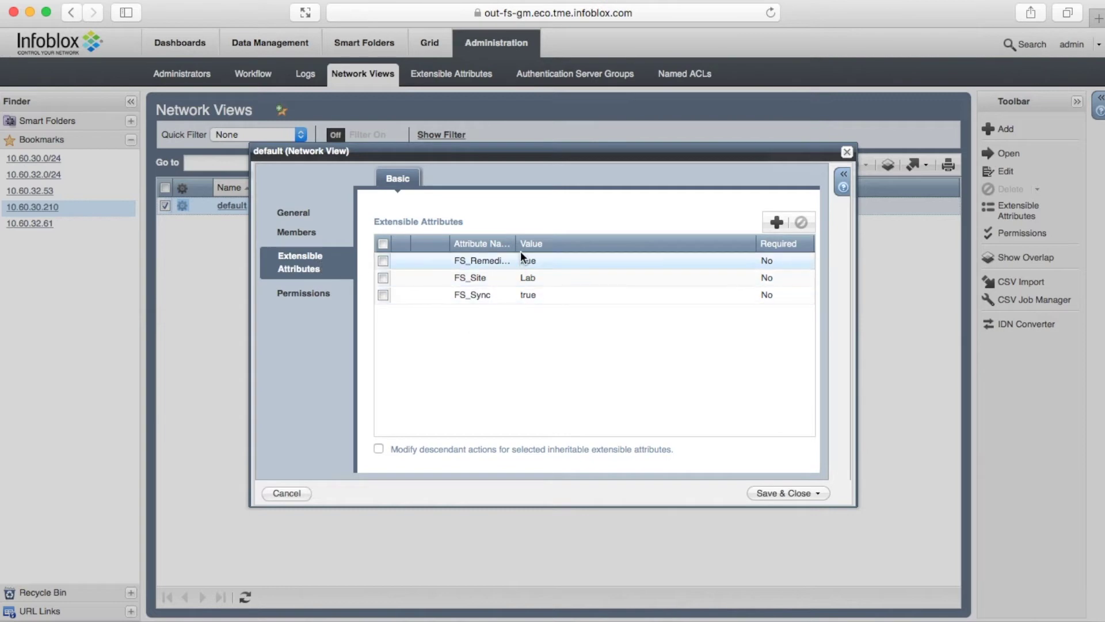
pyautogui.moveTo(553, 243)
pyautogui.mouseDown()
pyautogui.moveTo(596, 246)
pyautogui.moveTo(540, 245)
pyautogui.mouseUp()
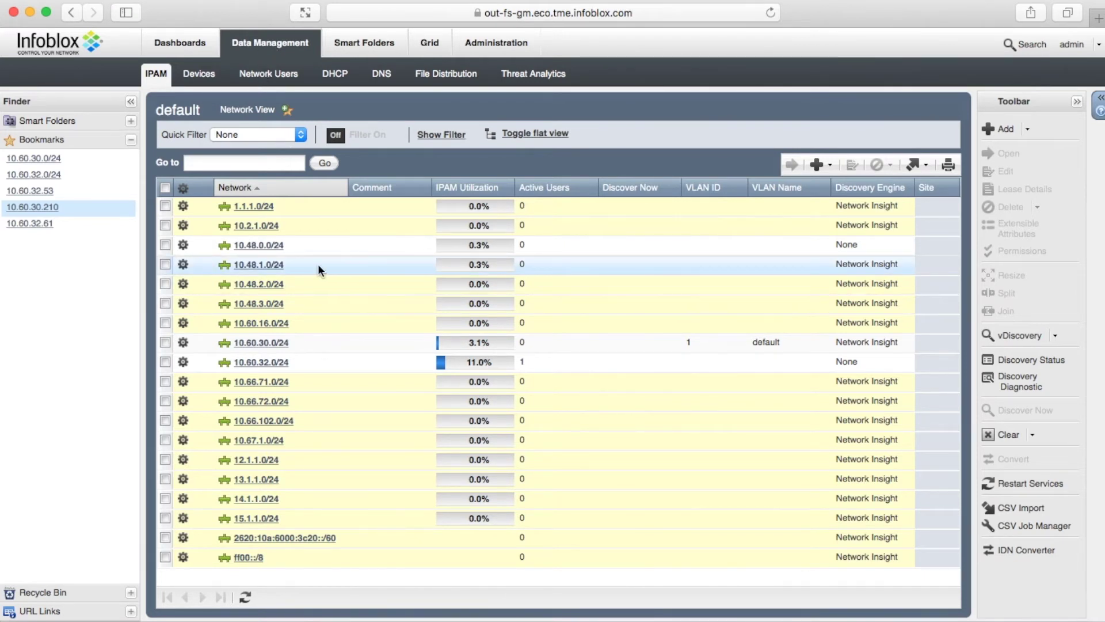
# - Review discovered data for bookmarks 10.60.32.53 and 10.60.30.210, then open the Related Objects add menu
pyautogui.click(31, 190)
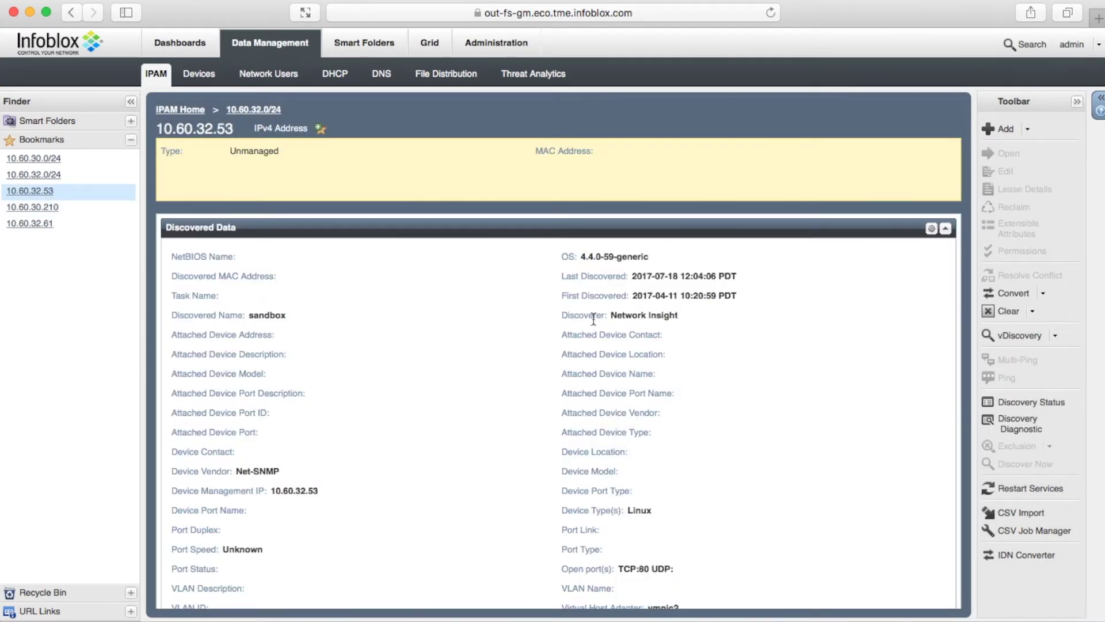
pyautogui.scroll(-5, 593, 318)
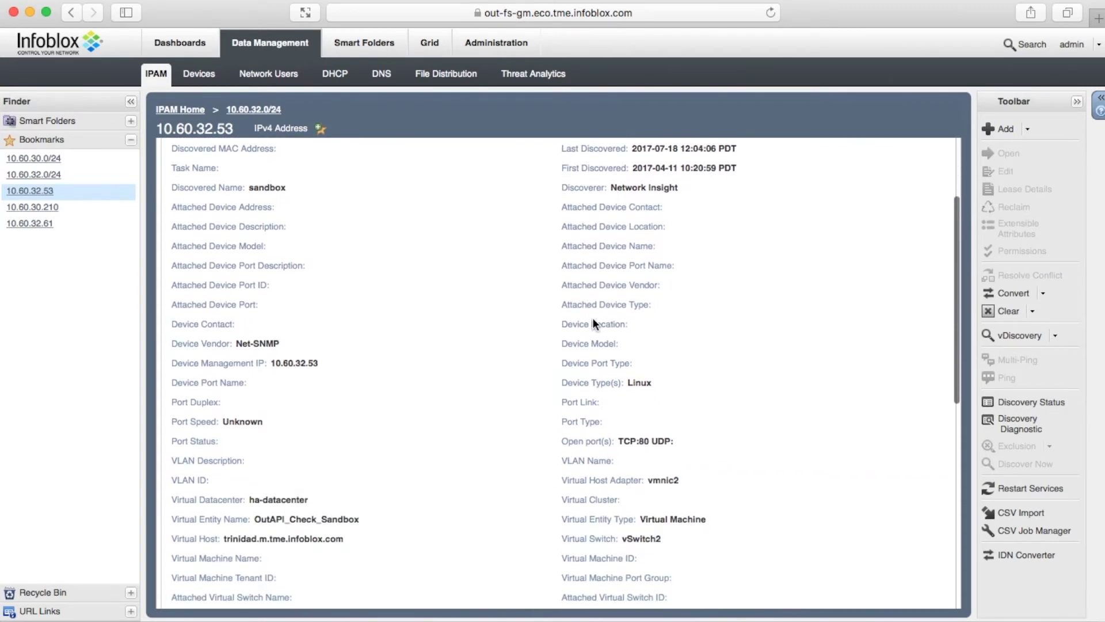
pyautogui.scroll(-4, 593, 318)
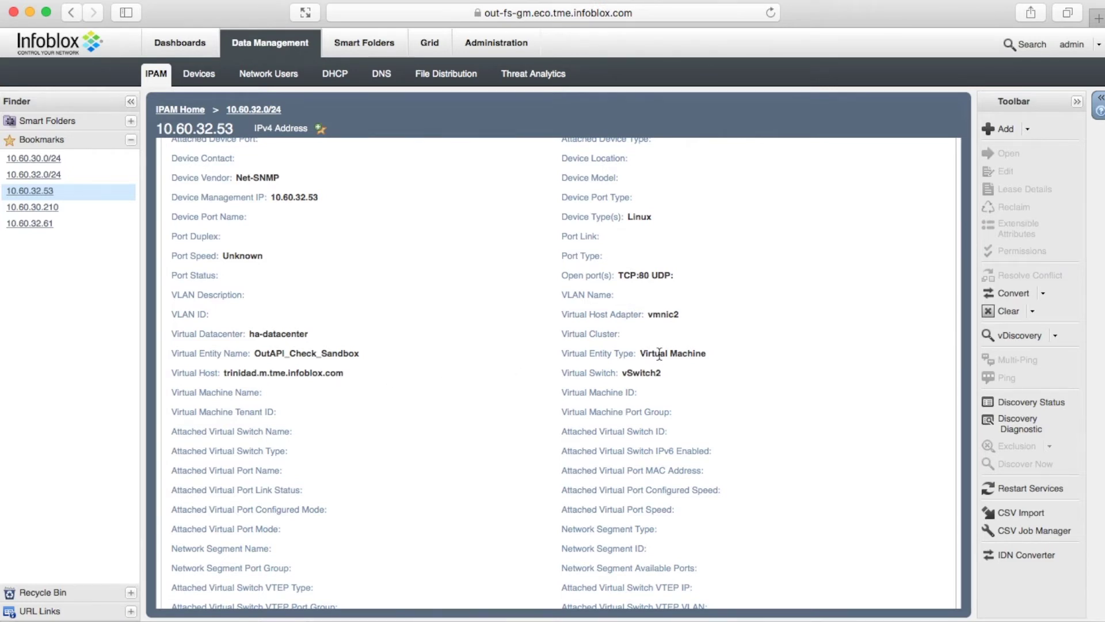
pyautogui.click(32, 207)
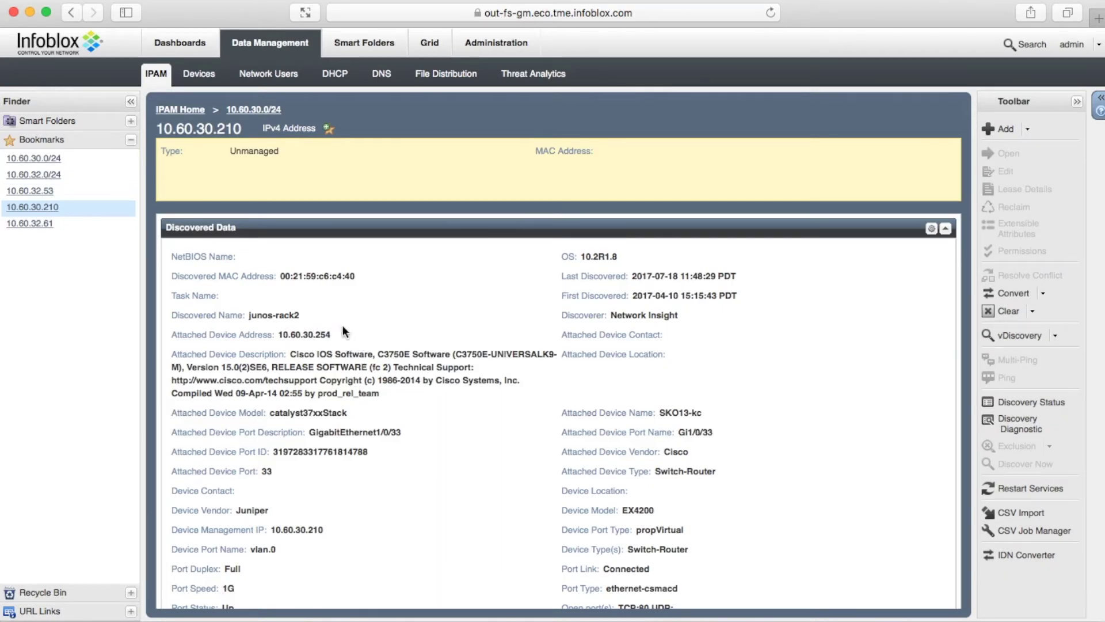
pyautogui.scroll(-3, 374, 414)
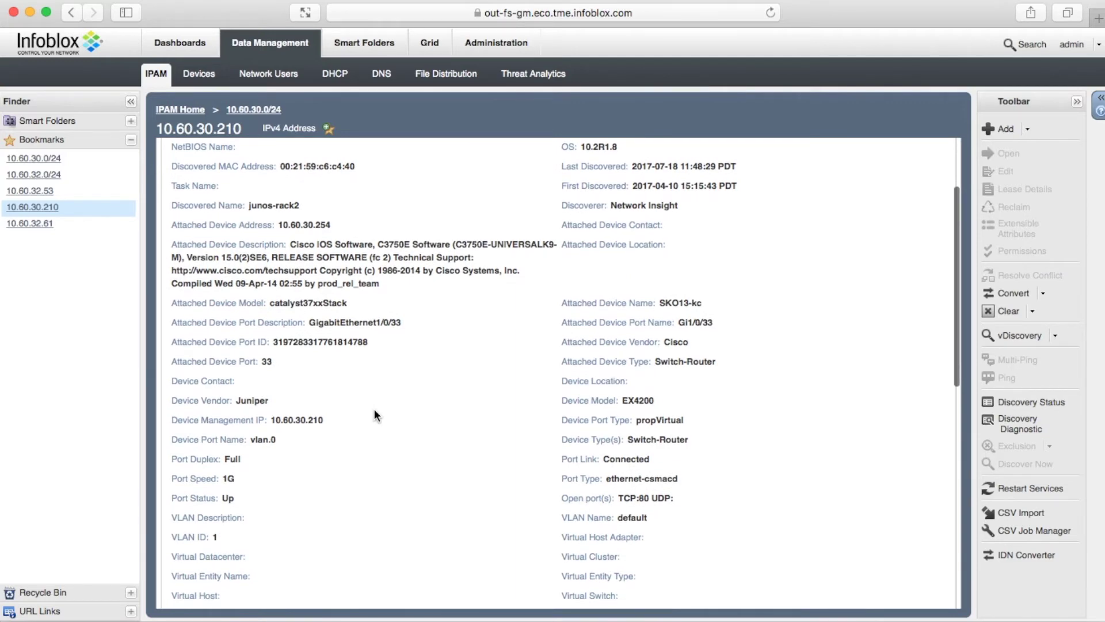
pyautogui.scroll(-4, 379, 409)
pyautogui.scroll(-5, 524, 262)
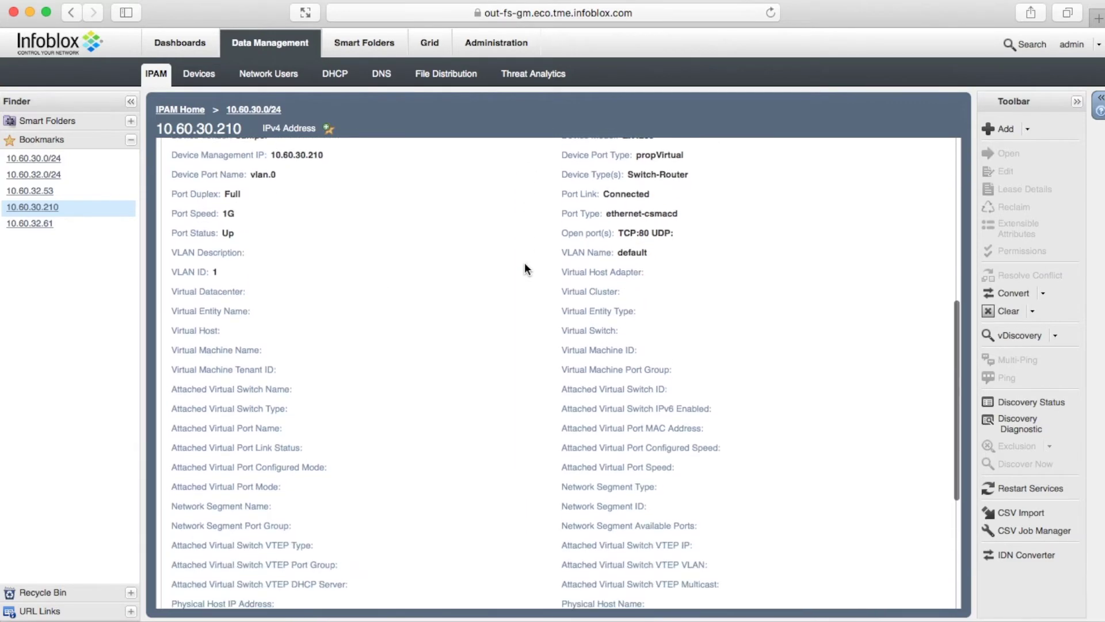
pyautogui.scroll(-5, 525, 263)
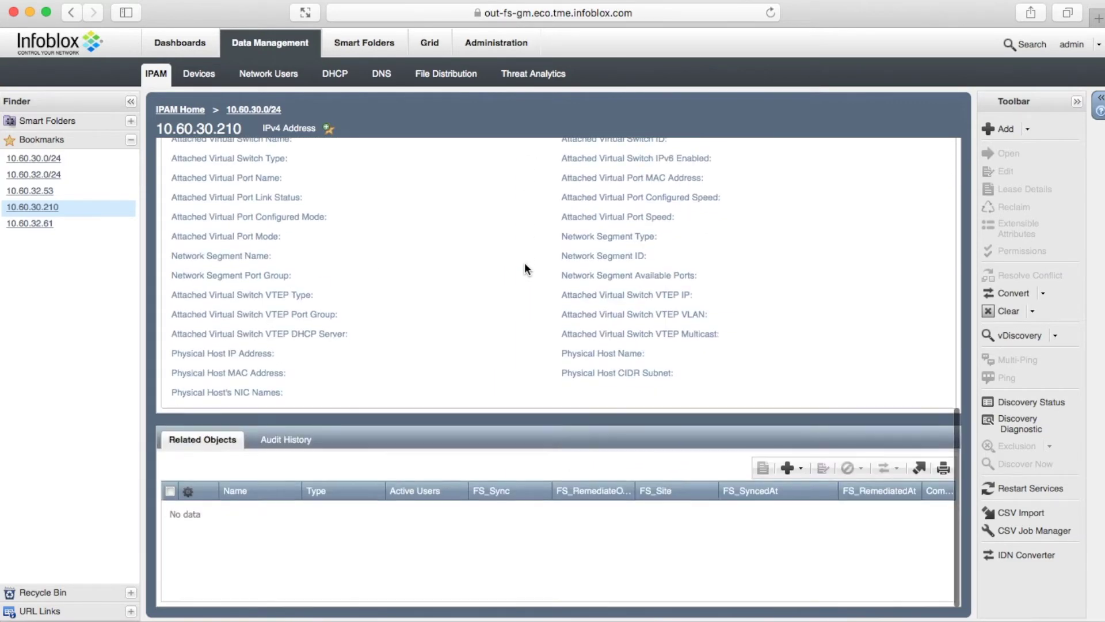
pyautogui.click(802, 470)
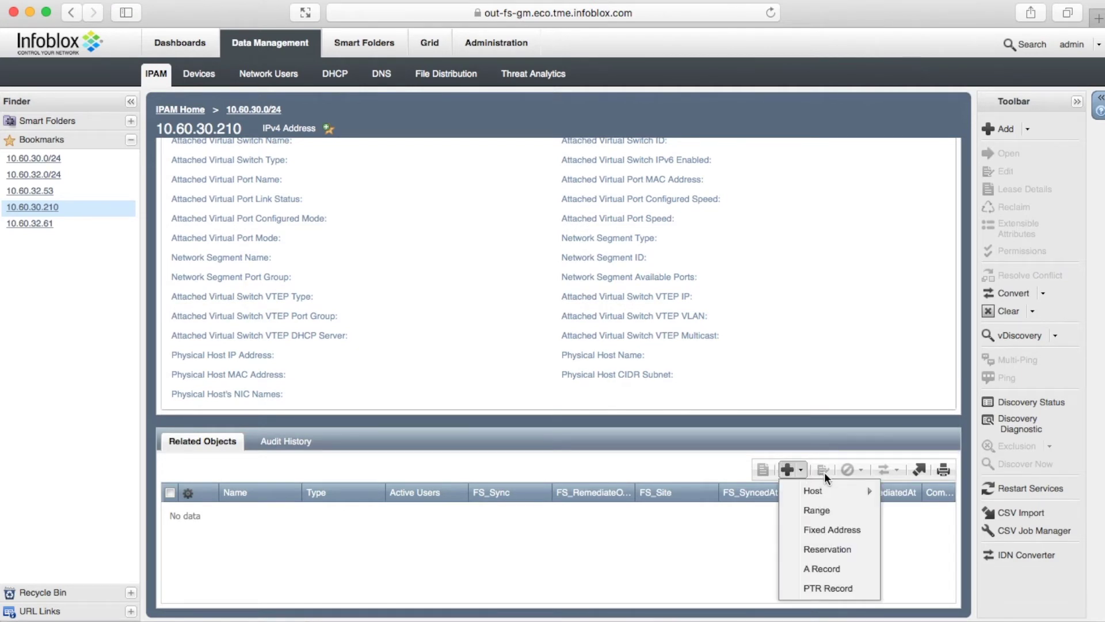
# - Create host 'junos' in eco.tme.infoblox.com for 10.60.30.210 with FS_Sync true, FS_Site Lab
pyautogui.moveTo(814, 490)
pyautogui.click(947, 491)
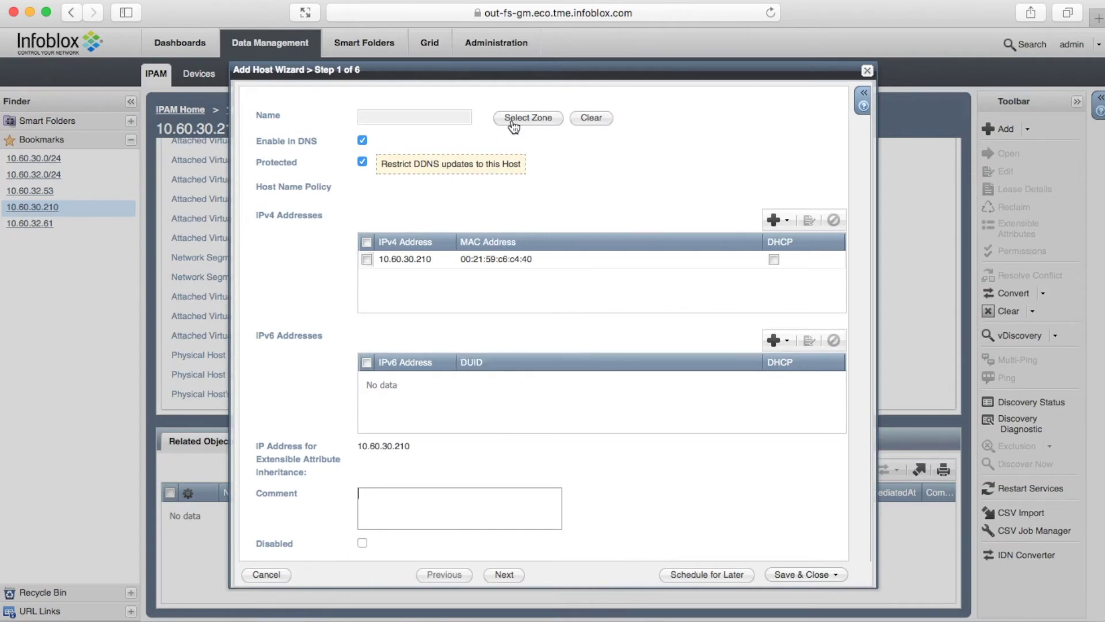
pyautogui.click(513, 121)
pyautogui.click(414, 118)
pyautogui.write('junos')
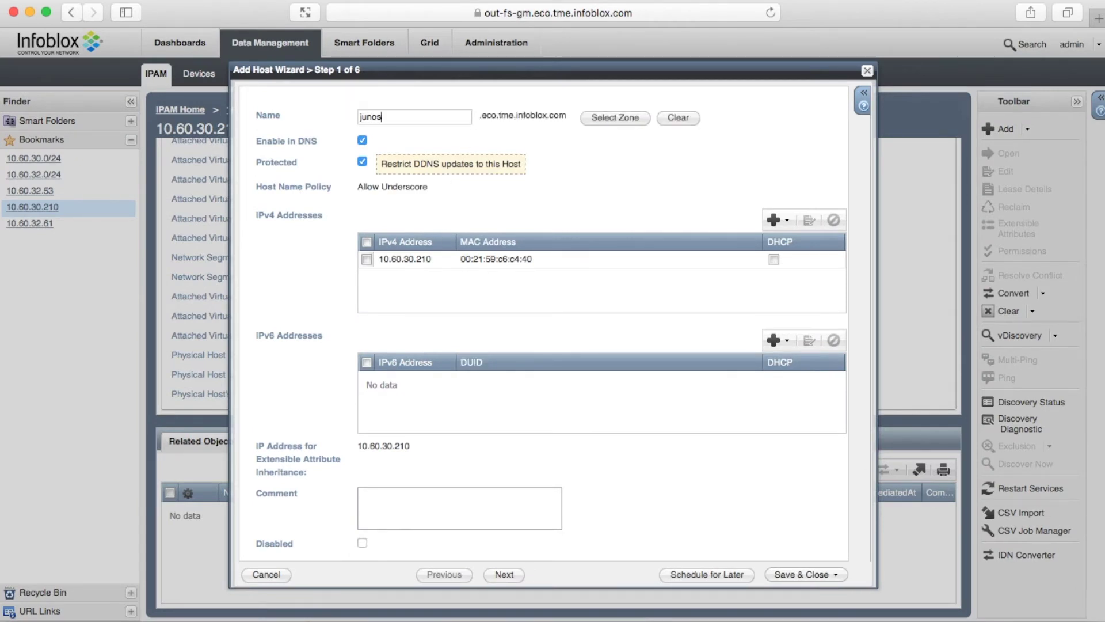
pyautogui.click(504, 574)
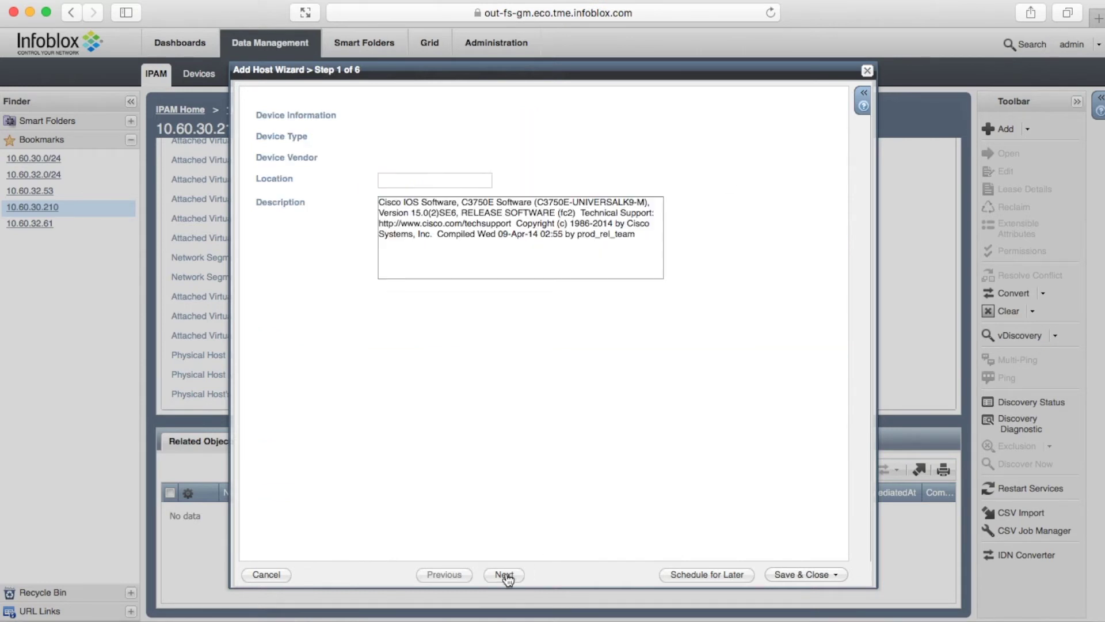
pyautogui.click(505, 575)
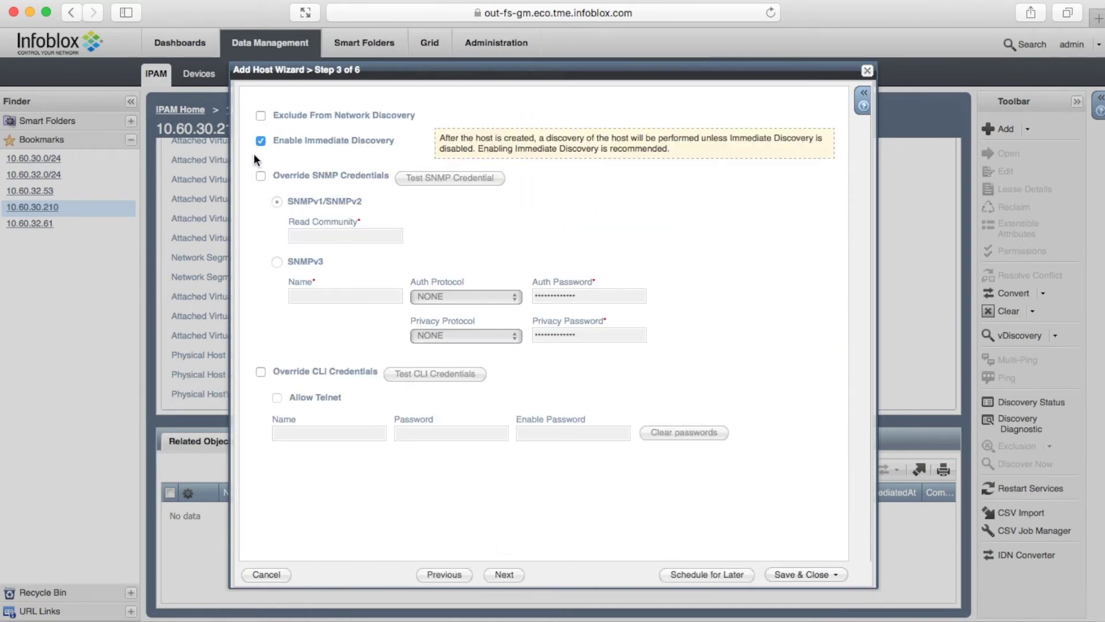
pyautogui.click(504, 575)
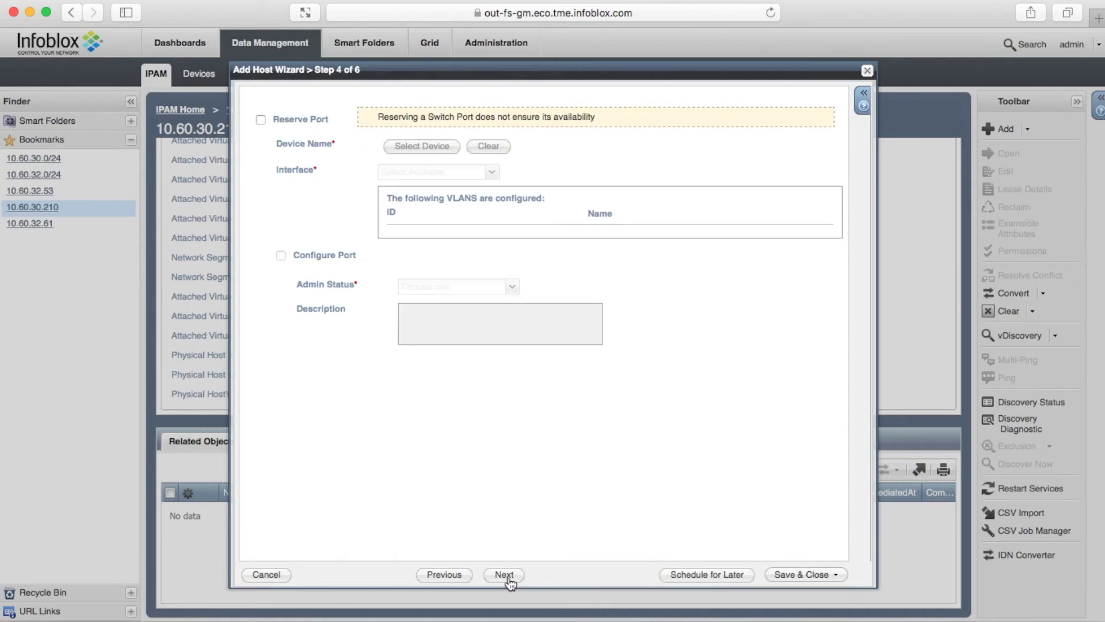
pyautogui.click(504, 574)
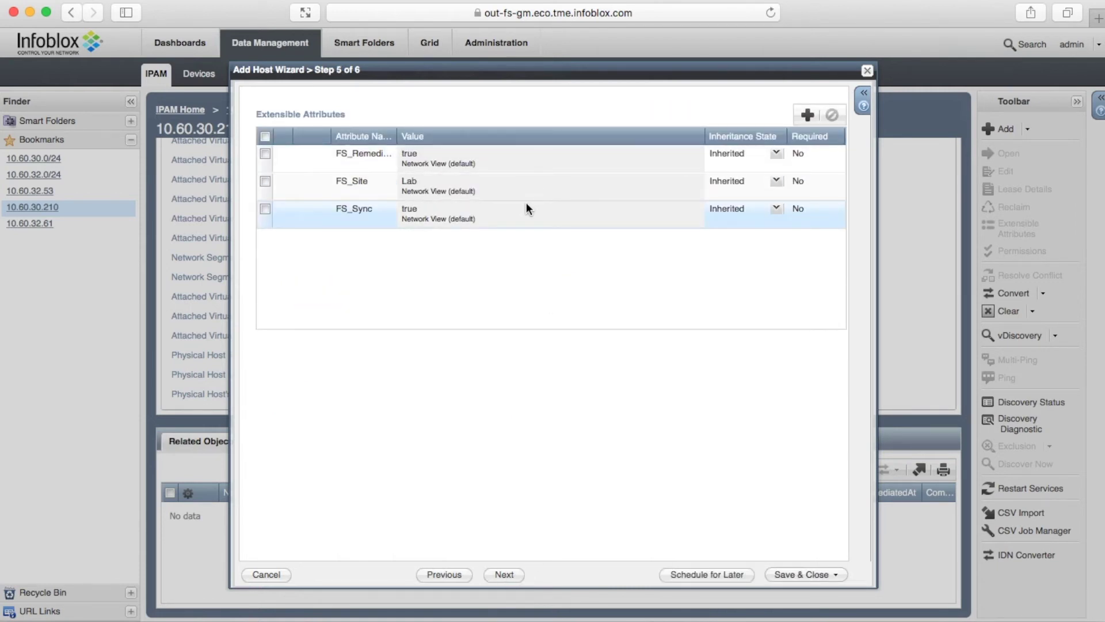
pyautogui.click(802, 574)
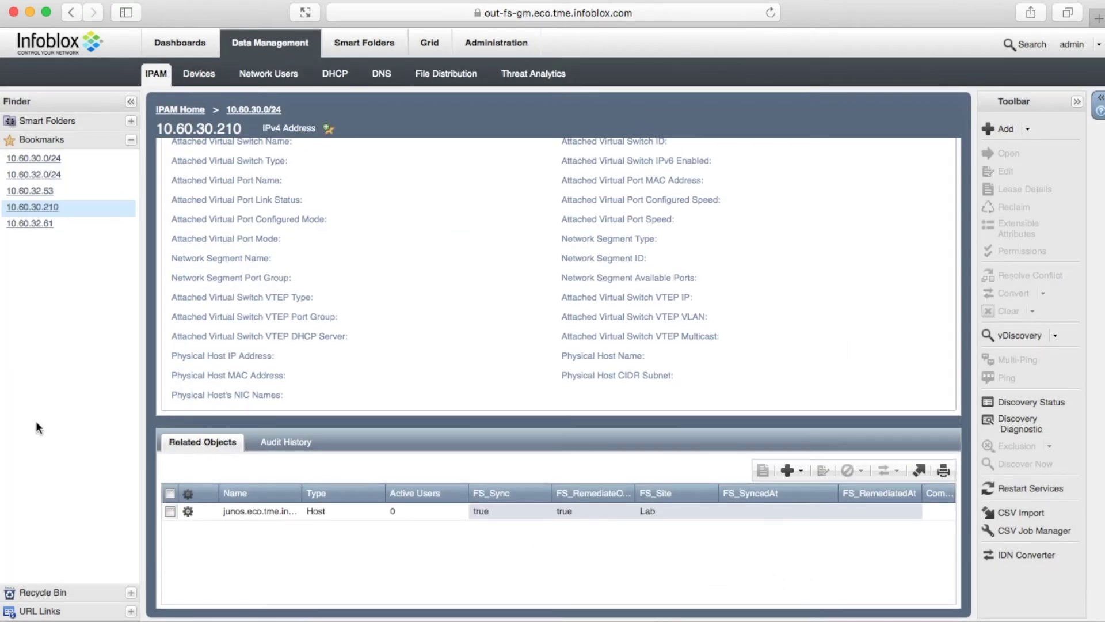
pyautogui.click(33, 207)
pyautogui.scroll(-10, 449, 492)
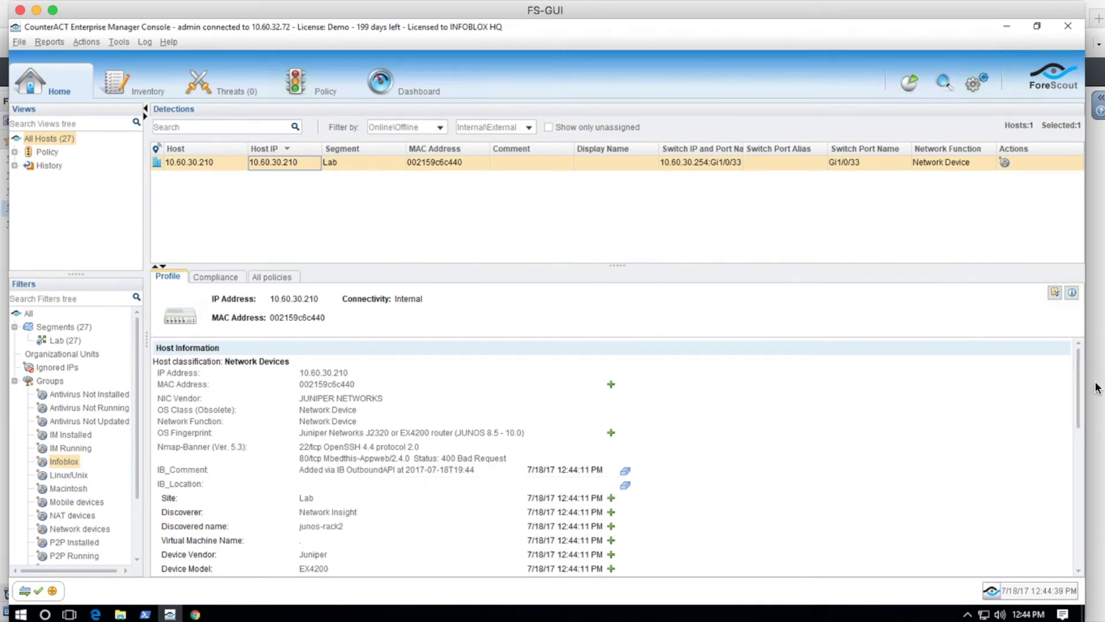
pyautogui.moveTo(1081, 389); pyautogui.dragTo(1082, 437)
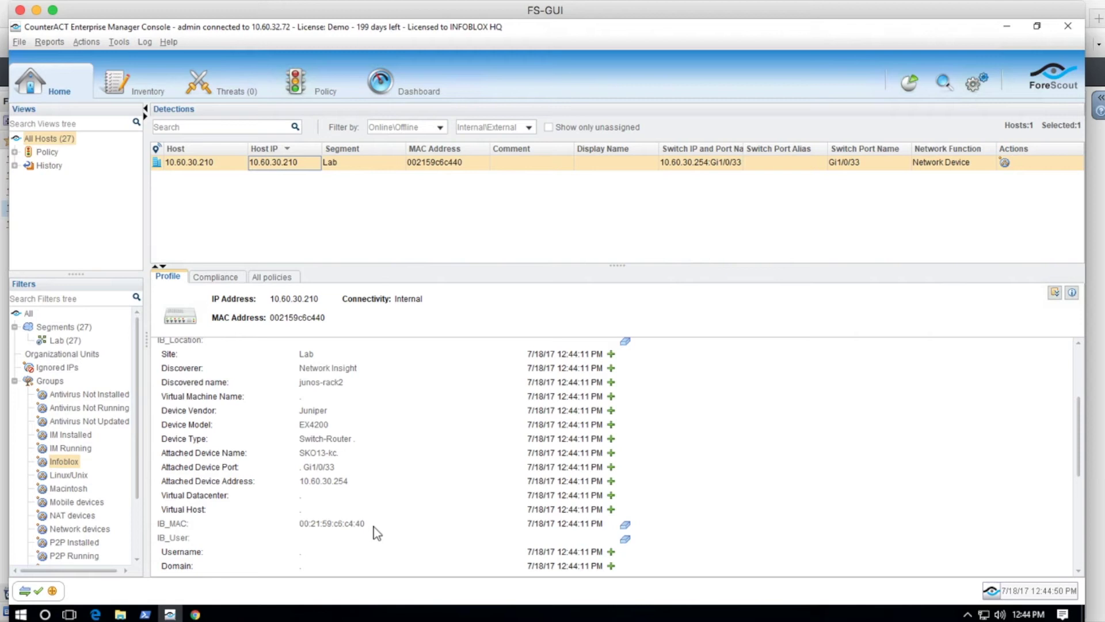
pyautogui.moveTo(1078, 453)
pyautogui.mouseDown()
pyautogui.moveTo(1081, 546)
pyautogui.moveTo(1091, 528)
pyautogui.mouseUp()
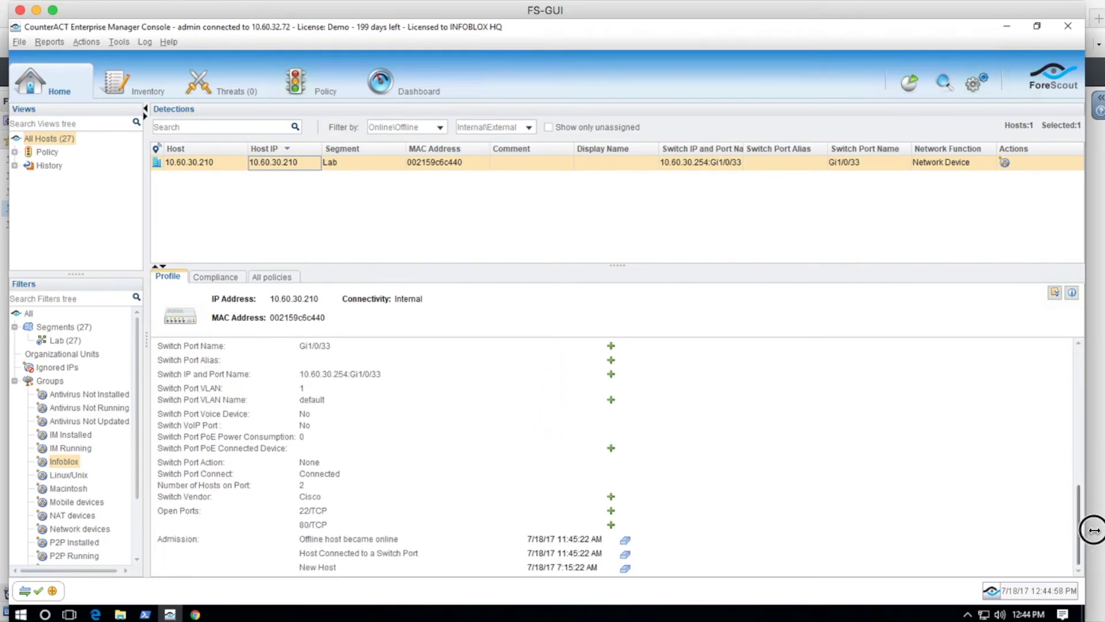
pyautogui.moveTo(1091, 529); pyautogui.dragTo(1095, 471)
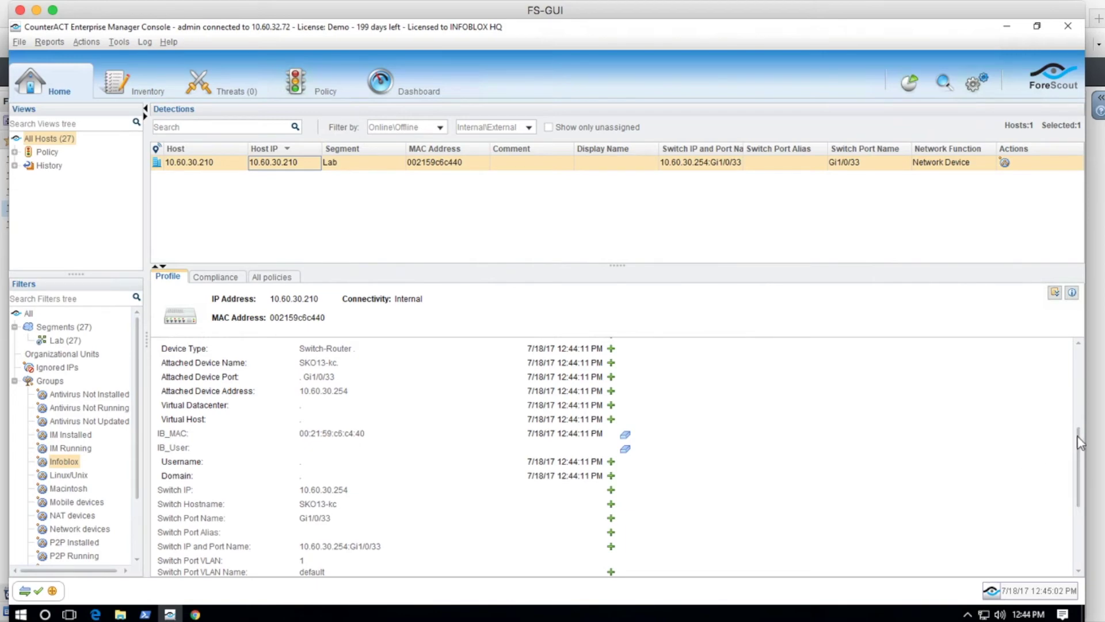
pyautogui.moveTo(1079, 444); pyautogui.dragTo(1079, 346)
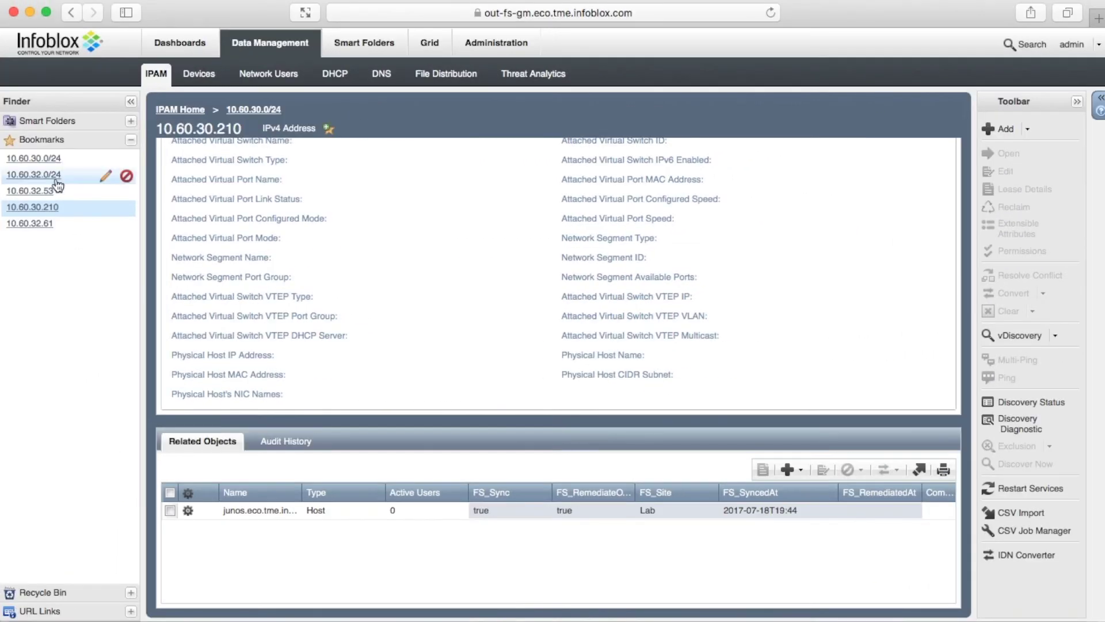
# - Check 10.60.32.53's address details and its active network users list
pyautogui.click(31, 191)
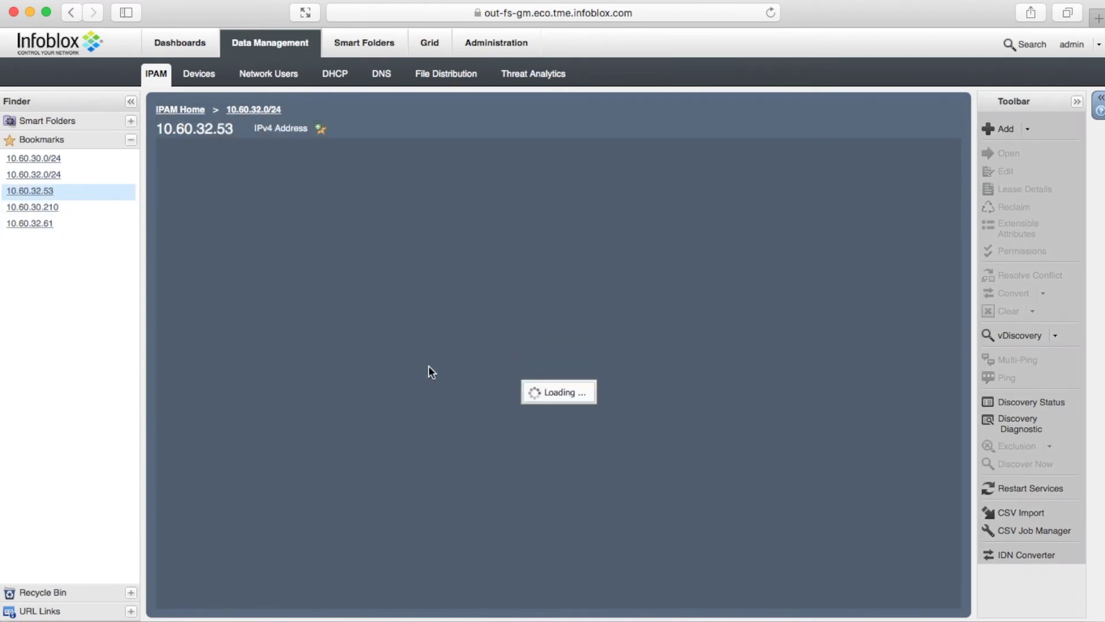
pyautogui.scroll(-10, 454, 443)
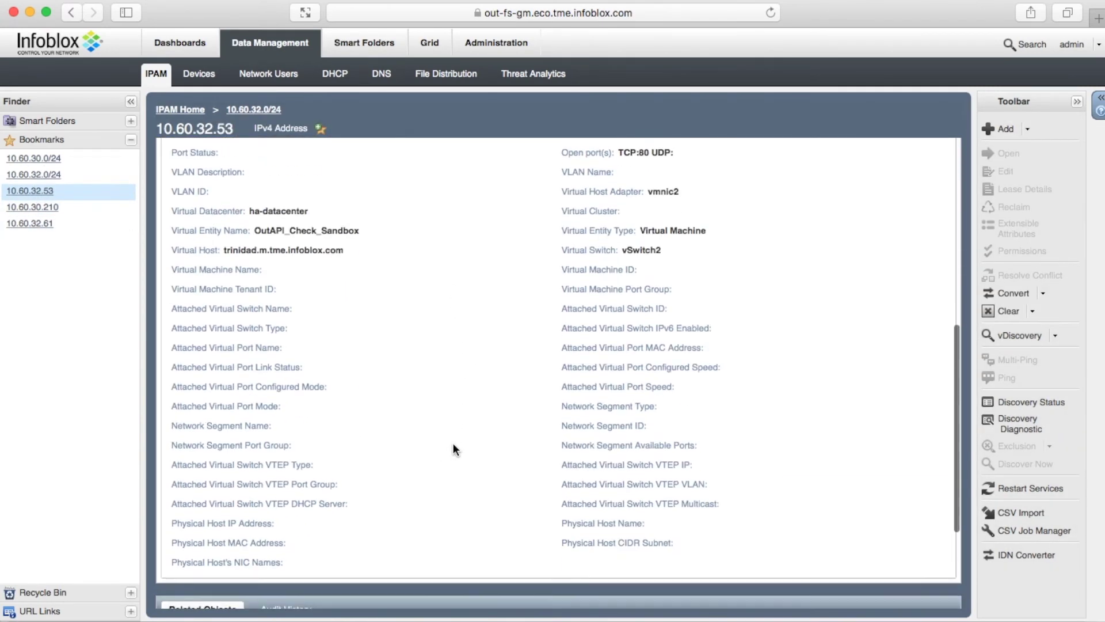
pyautogui.scroll(-2, 454, 443)
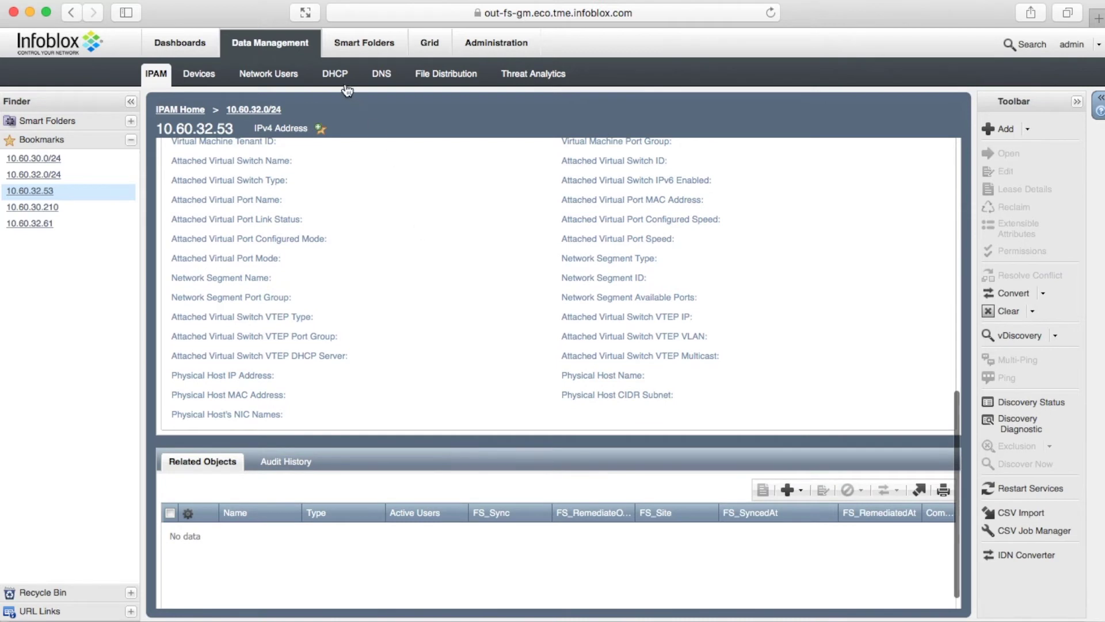
pyautogui.click(268, 74)
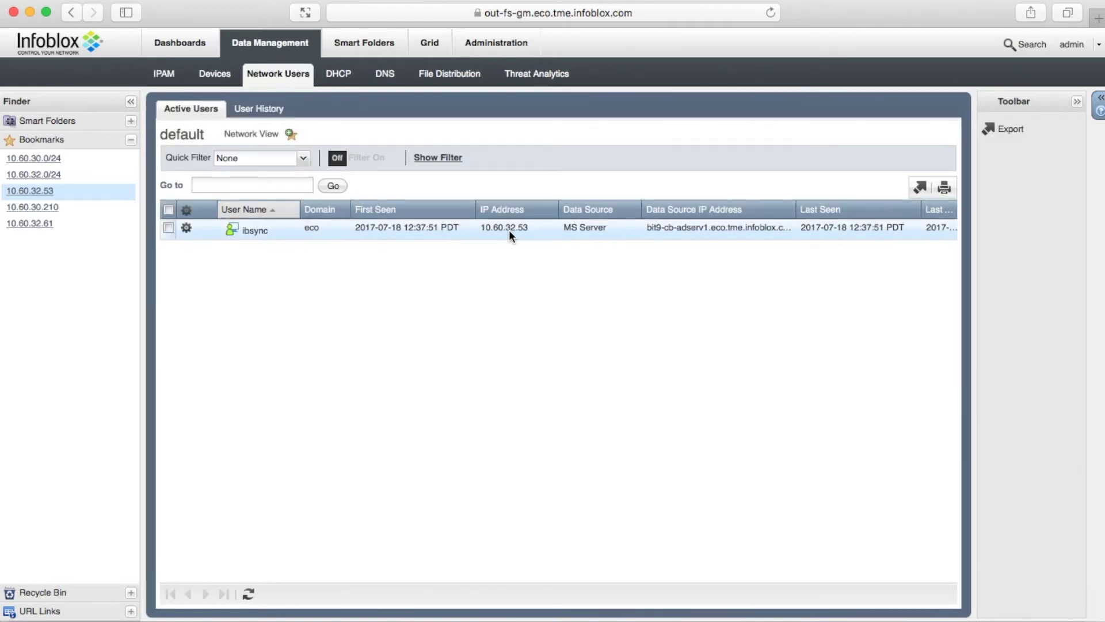
pyautogui.click(164, 73)
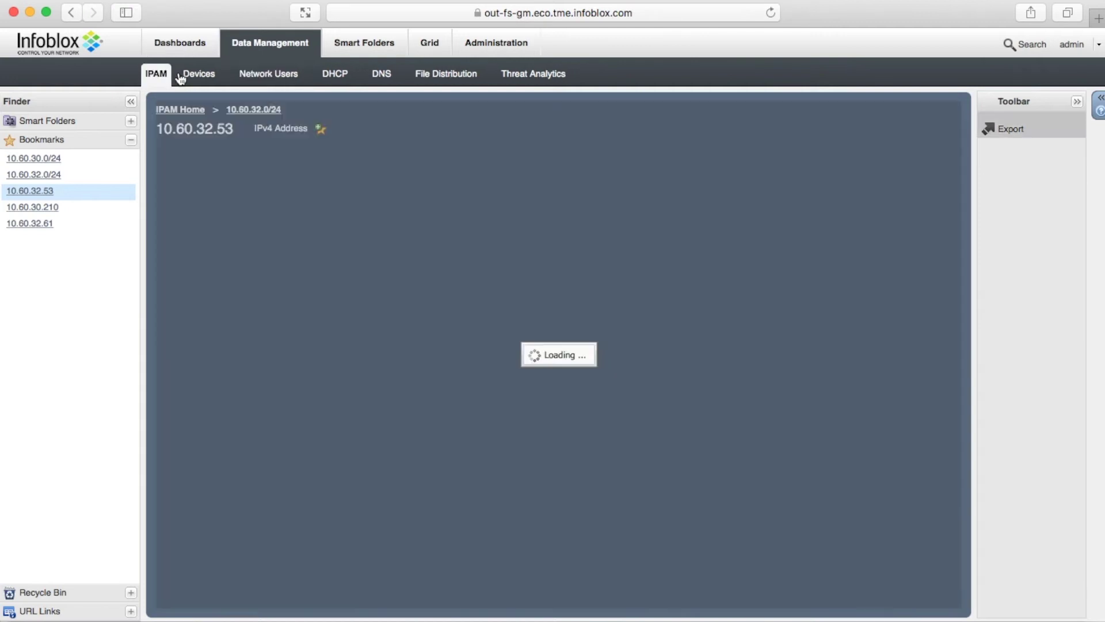
pyautogui.scroll(-5, 464, 409)
pyautogui.scroll(-5, 463, 409)
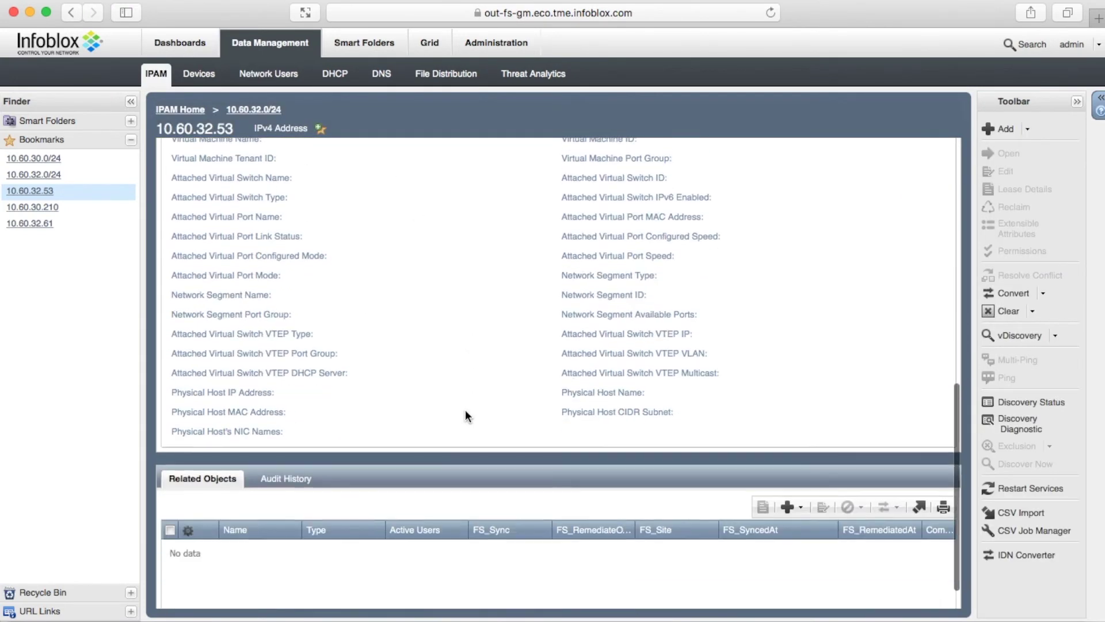
# - Add a 'linux' reservation for 10.60.32.53 with FS_Sync true and site Lab
pyautogui.click(801, 470)
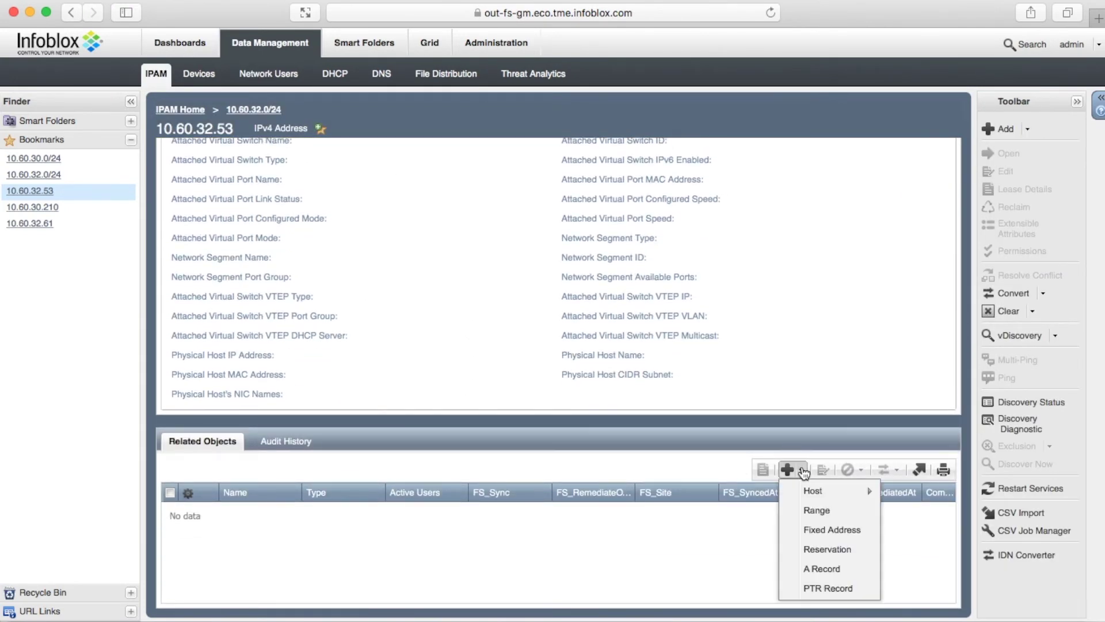
pyautogui.click(842, 553)
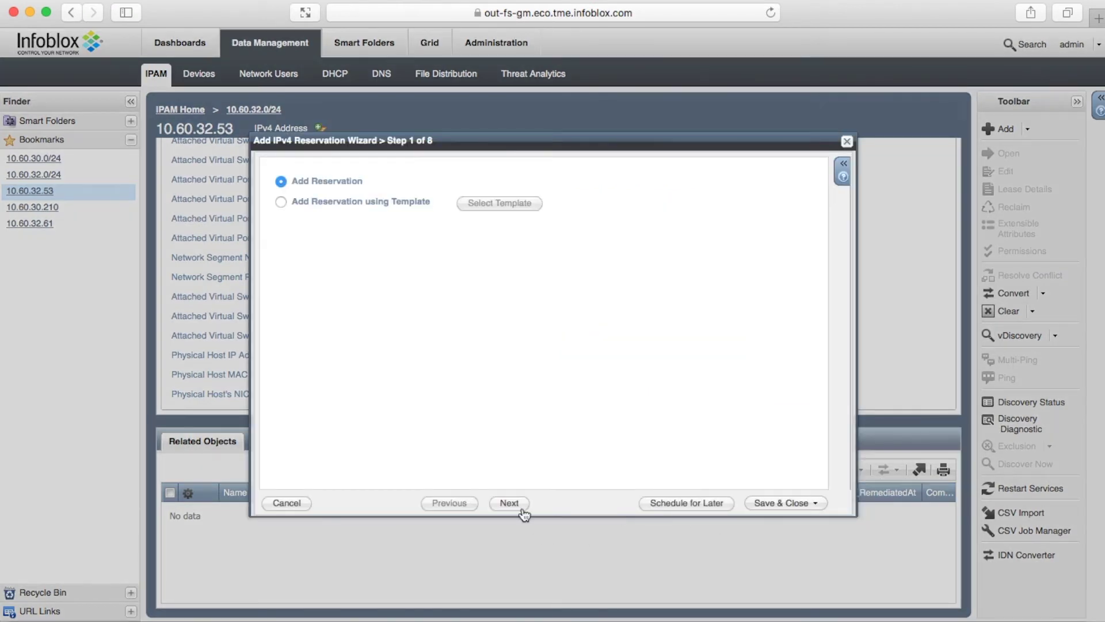
pyautogui.click(512, 503)
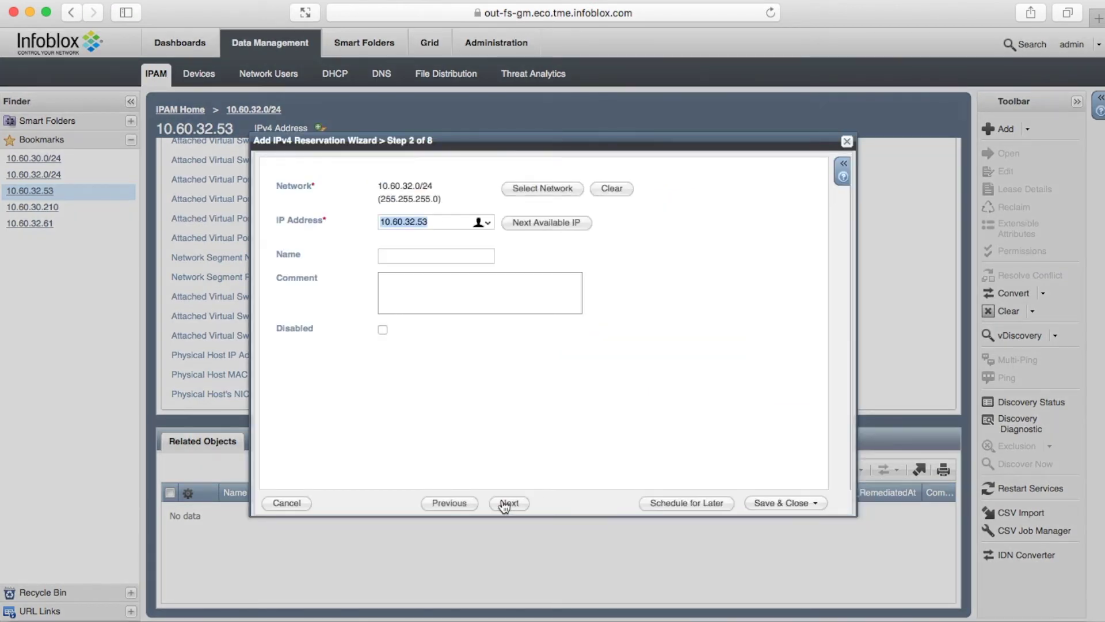
pyautogui.click(431, 256)
pyautogui.write('linux')
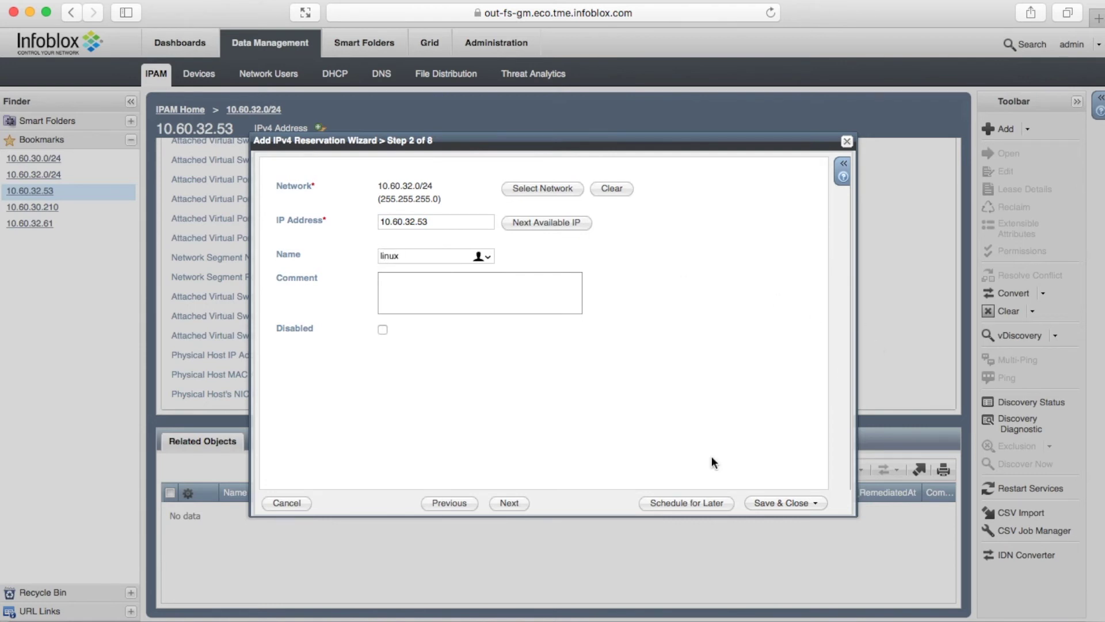
pyautogui.click(781, 502)
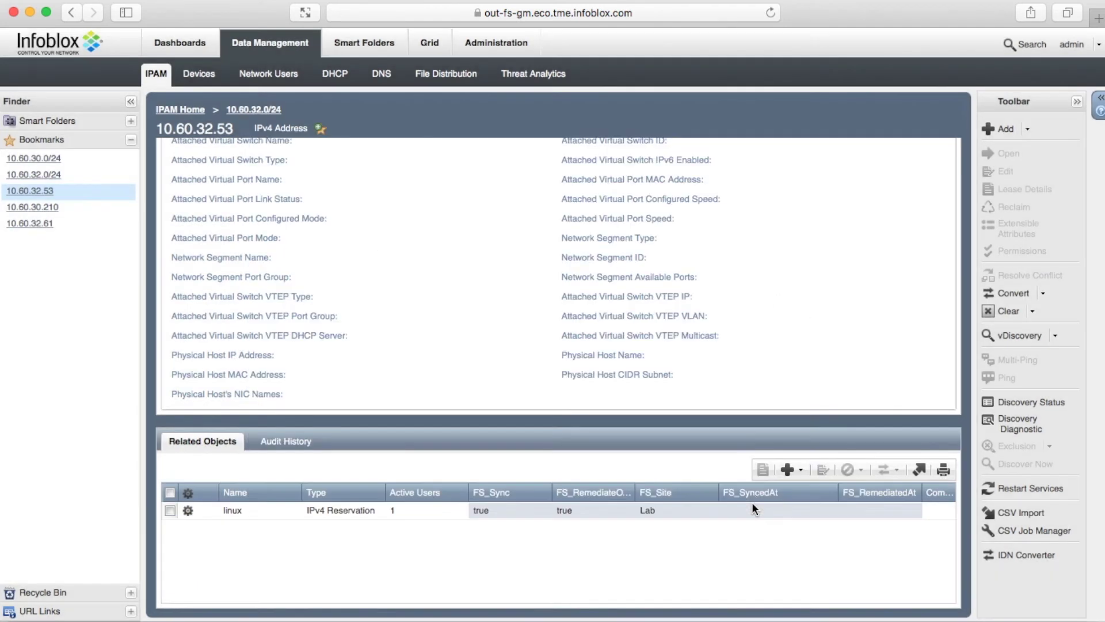
pyautogui.scroll(-10, 488, 352)
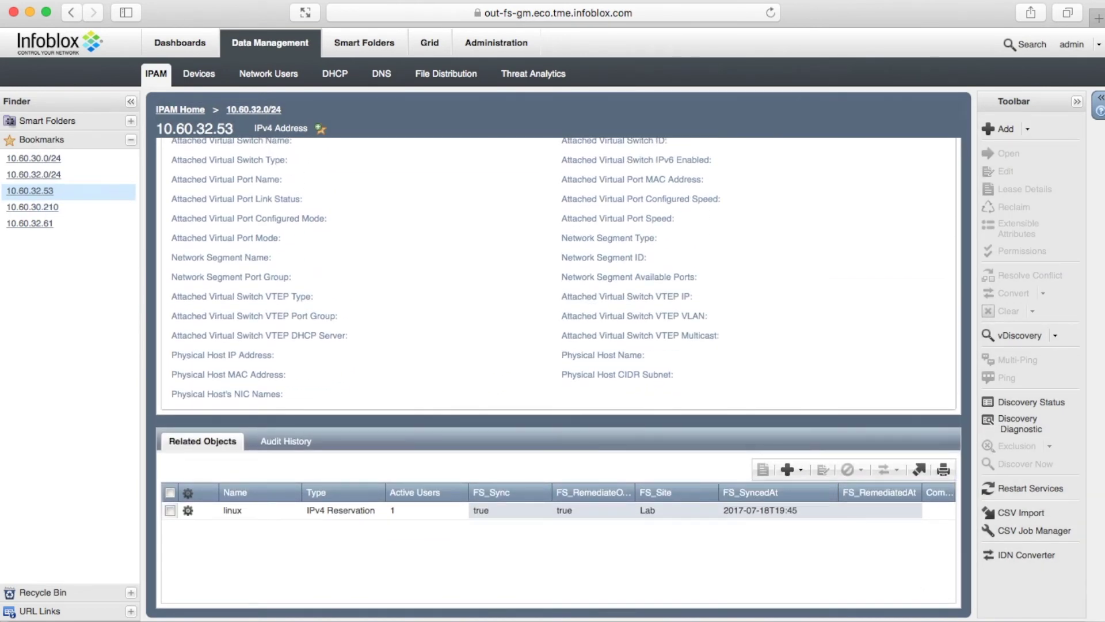
pyautogui.hotkey('ctrl', 'Right')
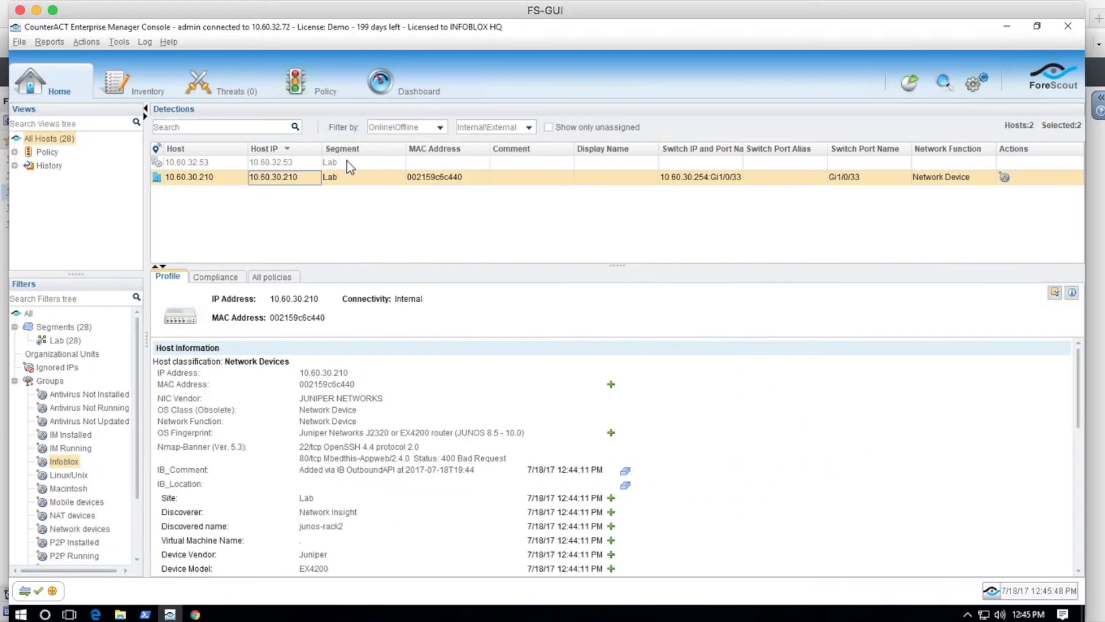
# - Inspect host 10.60.32.53's profile: Linux Desktop/Server, IB_Comment 'Added via IB OutboundAPI'
pyautogui.click(349, 162)
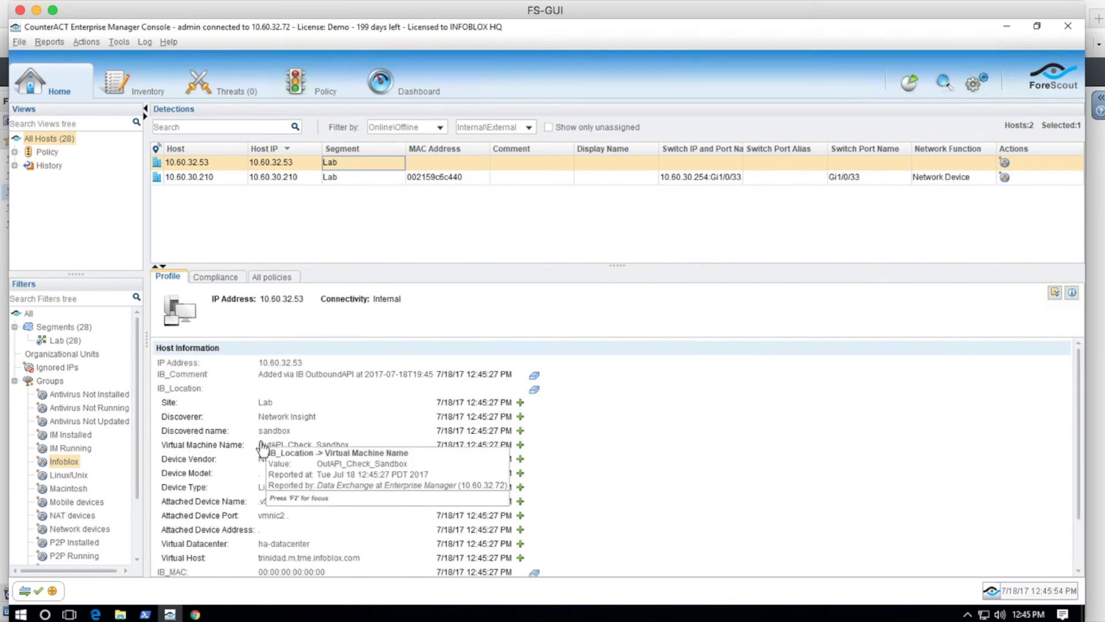
pyautogui.moveTo(1084, 399); pyautogui.dragTo(1083, 470)
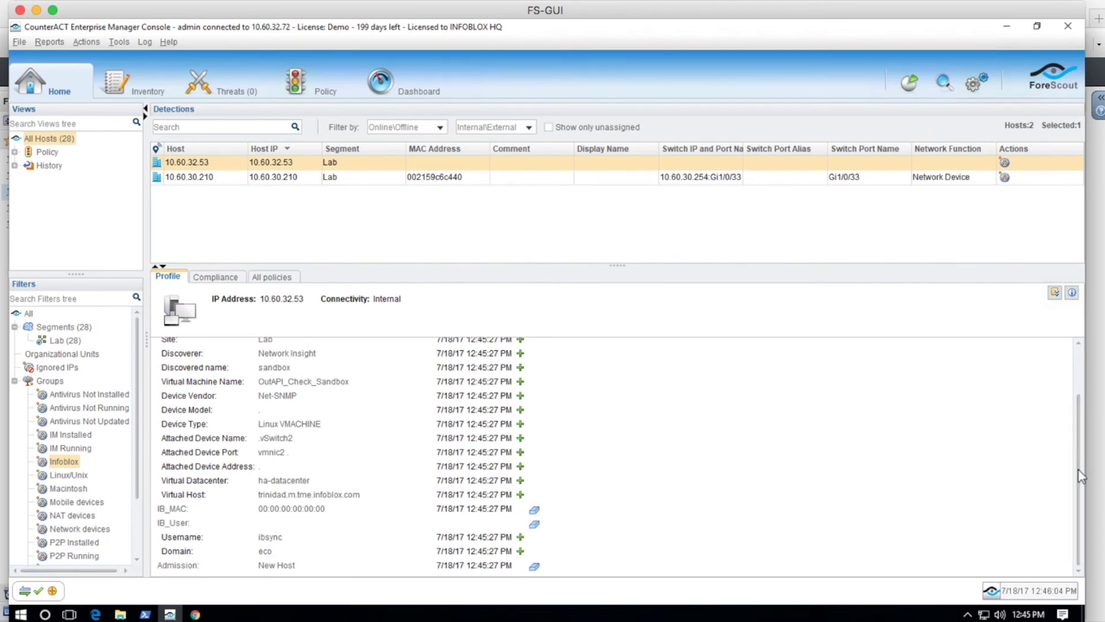
pyautogui.moveTo(1081, 484); pyautogui.dragTo(1081, 406)
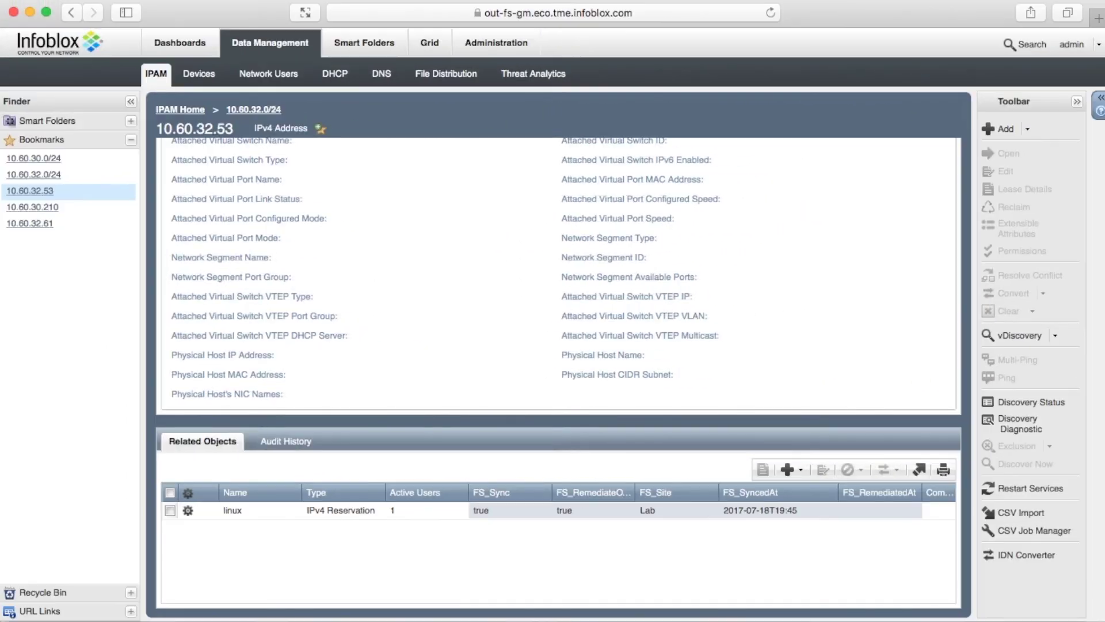
# - Delete the junos host record from 10.60.30.210's Related Objects, moving it to the Recycle Bin
pyautogui.click(32, 206)
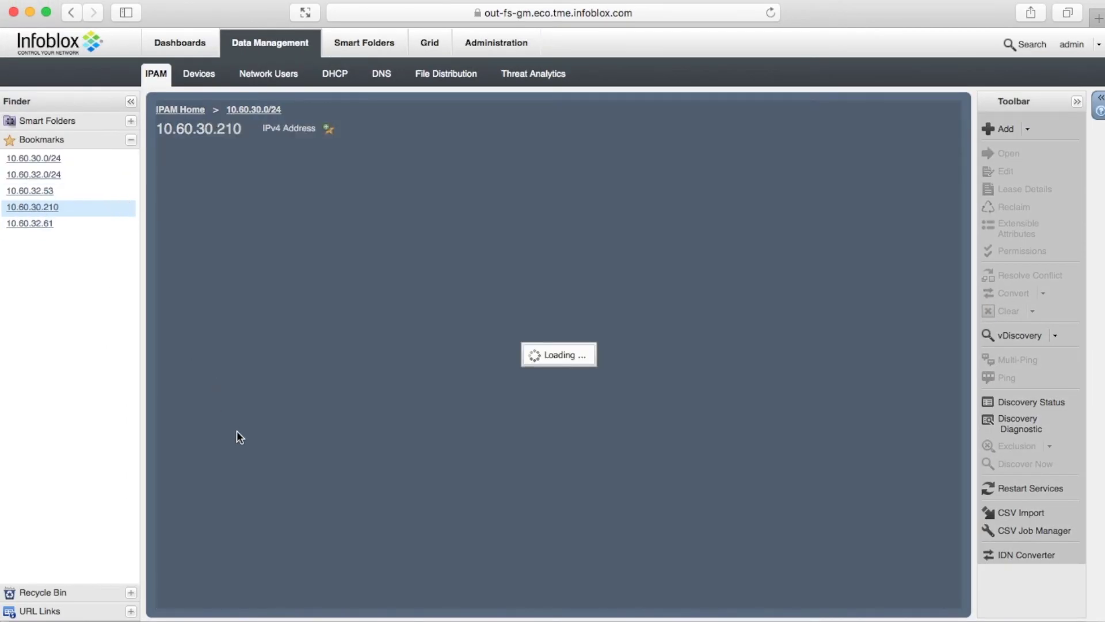
pyautogui.scroll(-10, 244, 439)
pyautogui.scroll(-5, 225, 483)
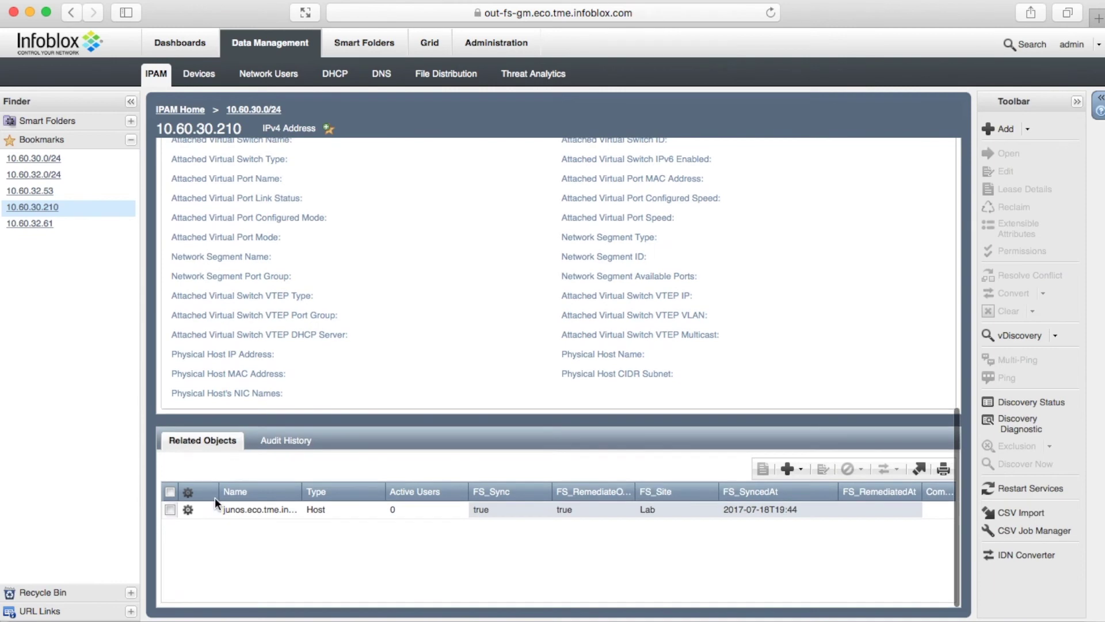
pyautogui.click(170, 494)
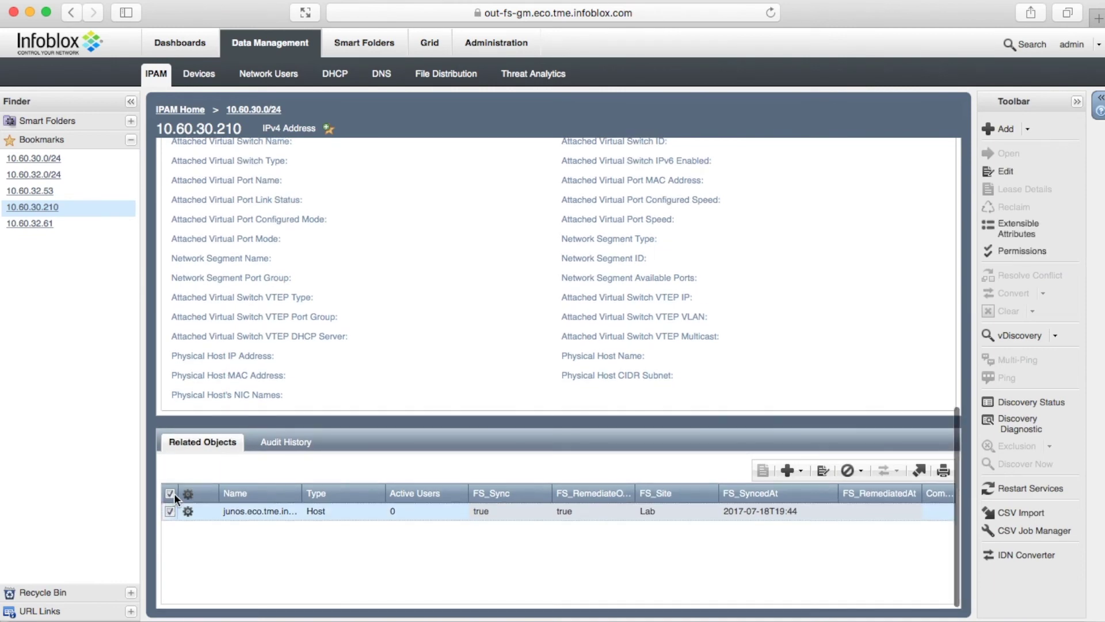
pyautogui.click(850, 471)
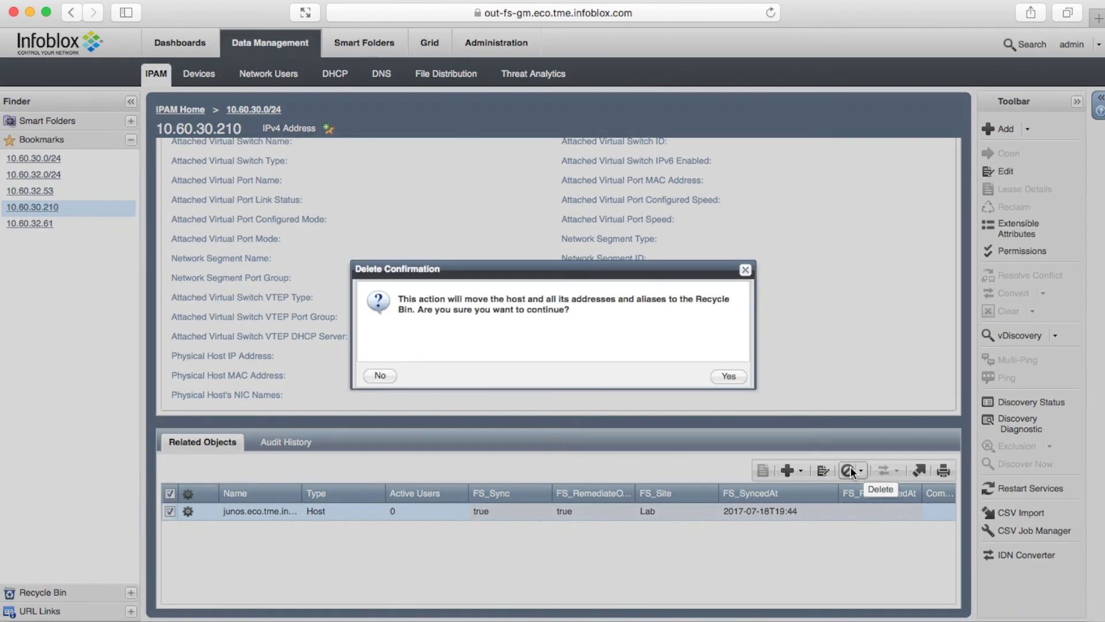
pyautogui.click(741, 380)
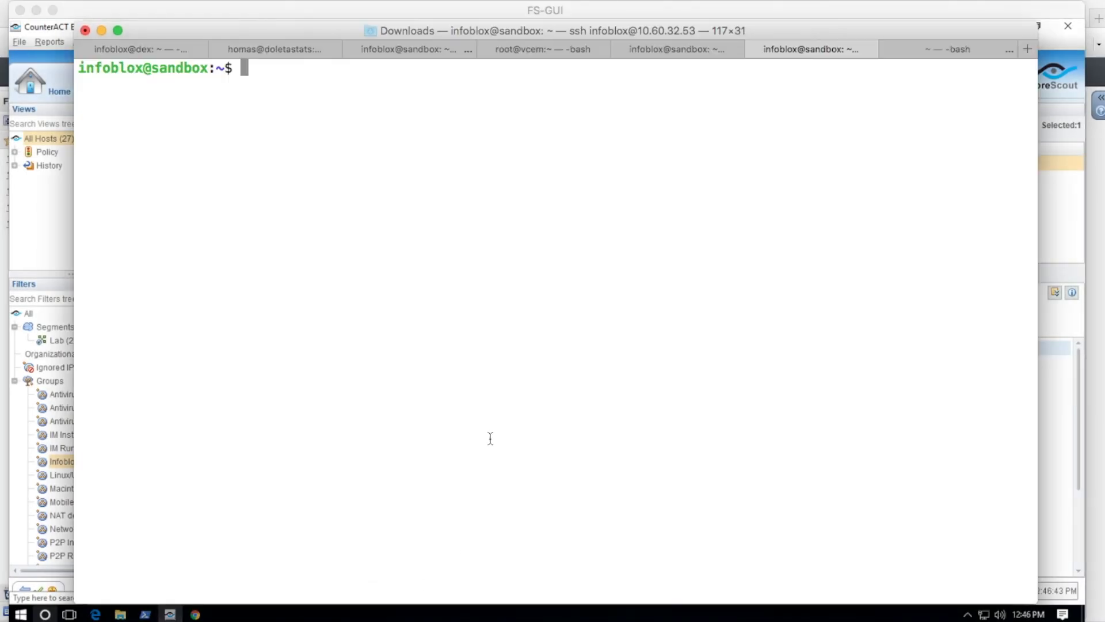
pyautogui.write('ls')
# - List files, show remediate.log, and dig infoblox.com via 10.60.32.70 (161.47.10.70)
pyautogui.press('Return')
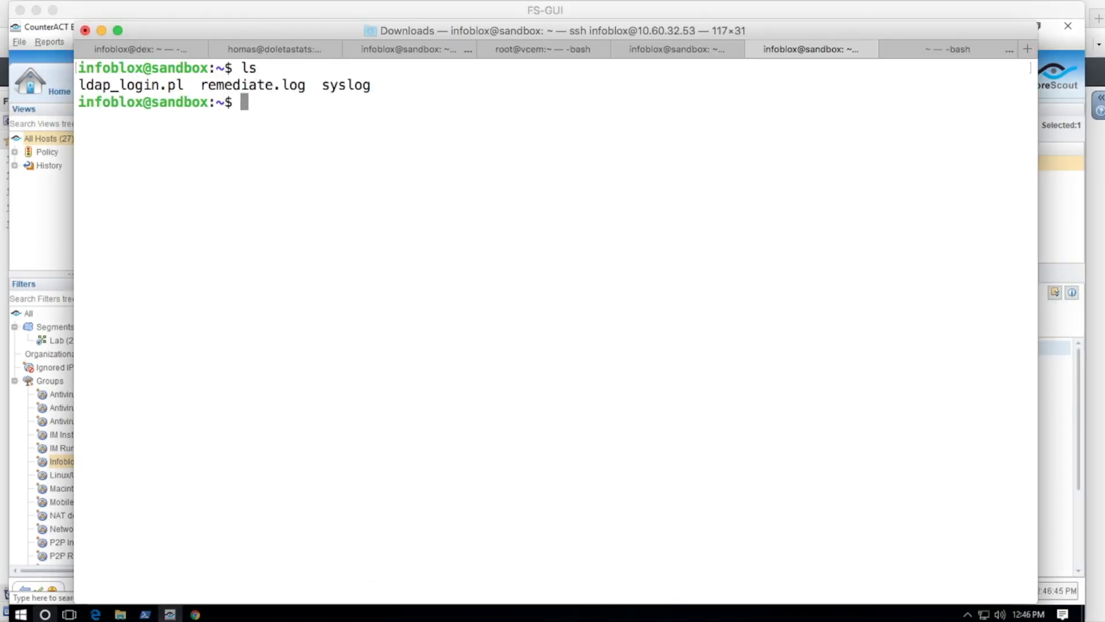
pyautogui.write('more r')
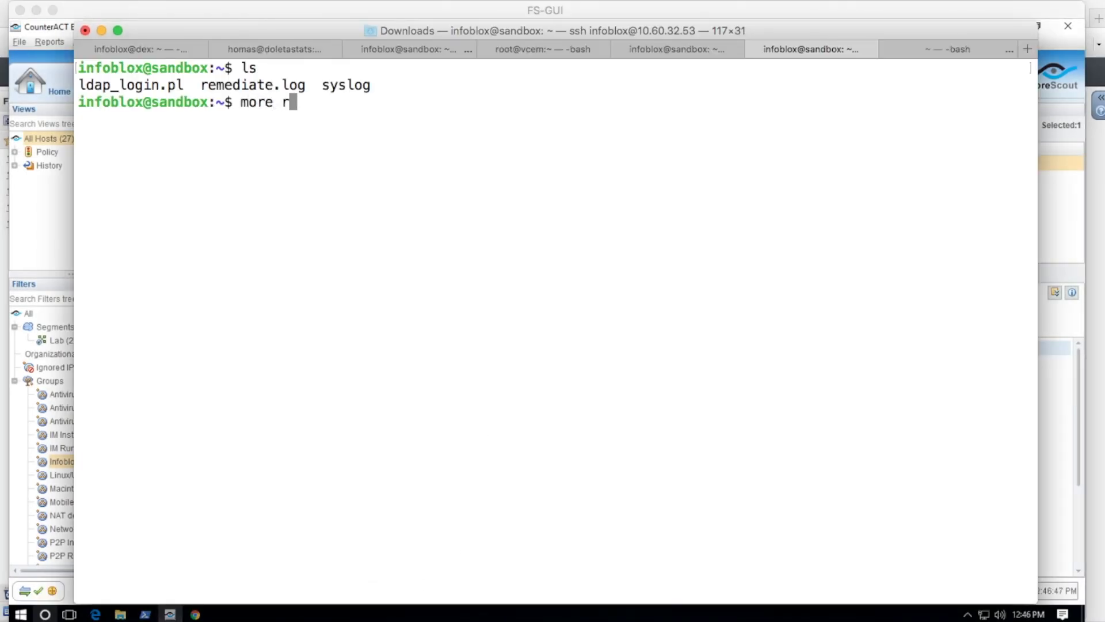
pyautogui.write('em')
pyautogui.press('Tab')
pyautogui.press('Return')
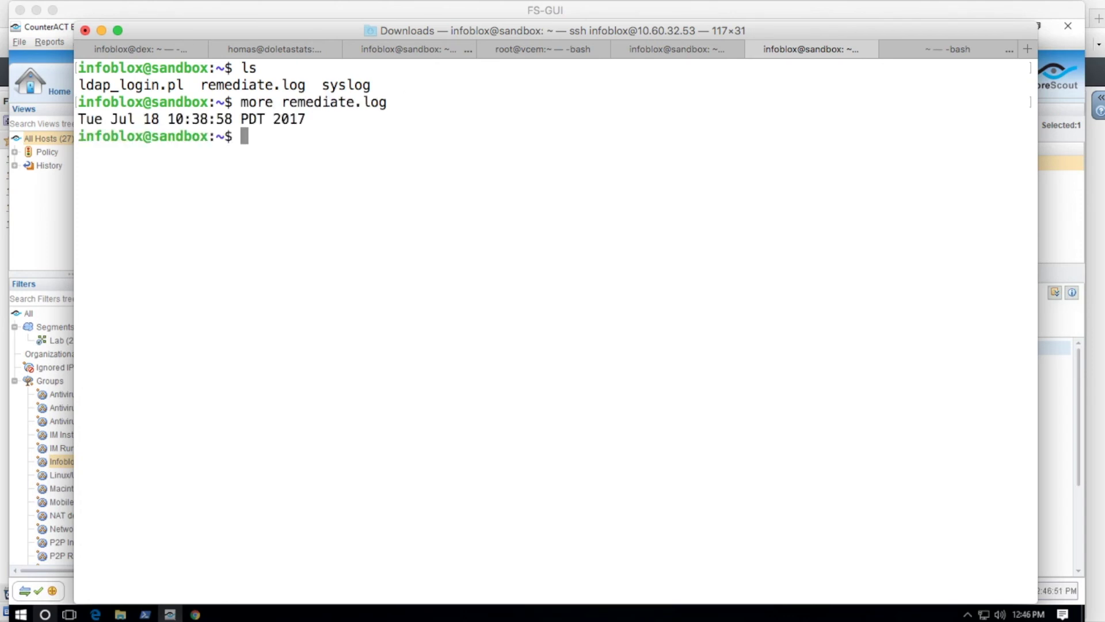
pyautogui.write('dig ')
pyautogui.write('@10.60.')
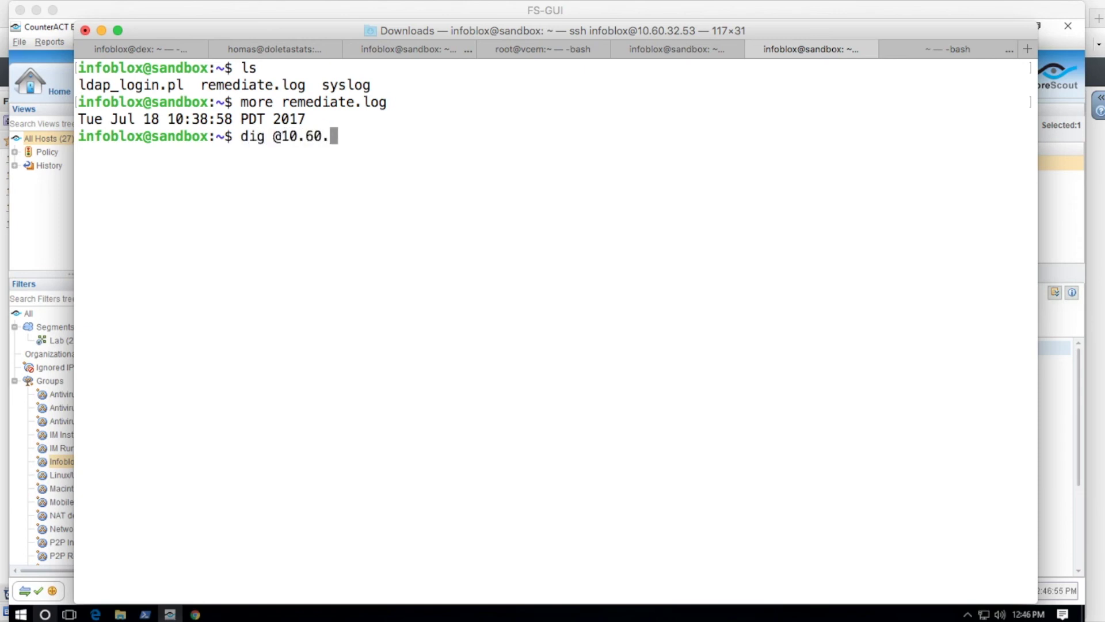
pyautogui.write('32.70 i')
pyautogui.write('nd')
pyautogui.press('BackSpace')
pyautogui.write('foblox.')
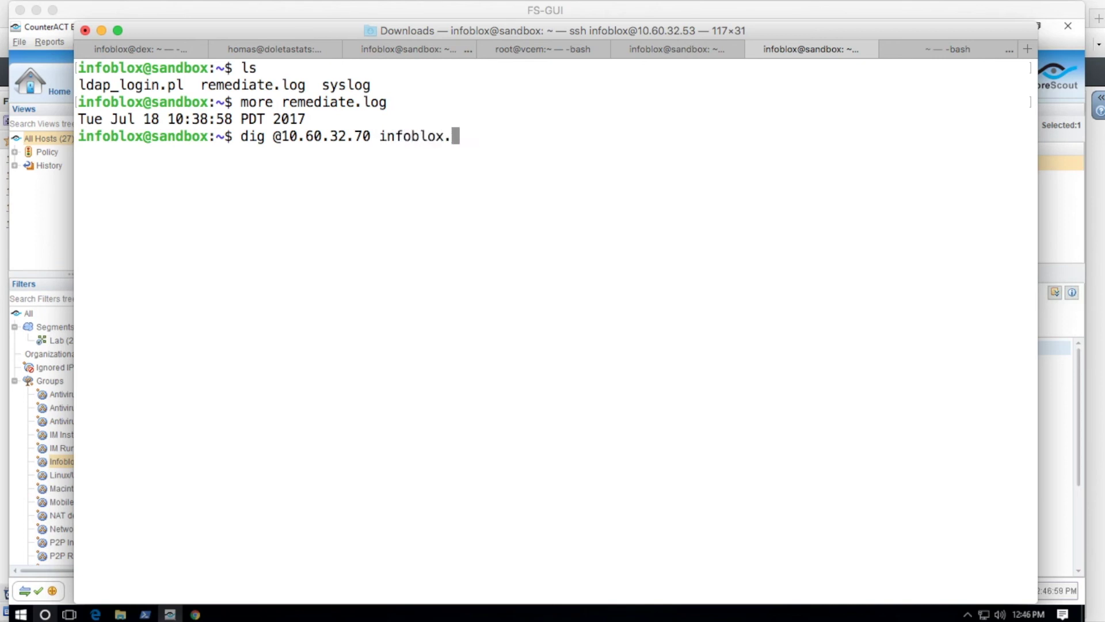
pyautogui.write('com')
pyautogui.press('Return')
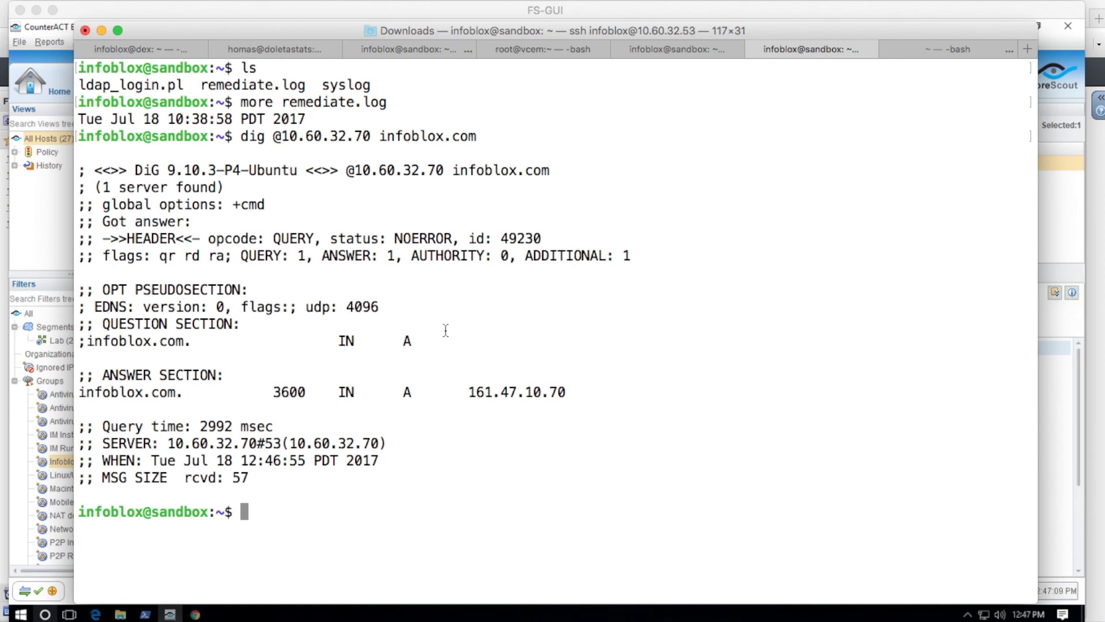
# - Rerun the dig lookup for example.com, which returns NXDOMAIN from the rpz.local zone
pyautogui.press('Up')
pyautogui.press('BackSpace')
pyautogui.press('BackSpace')
pyautogui.press('BackSpace')
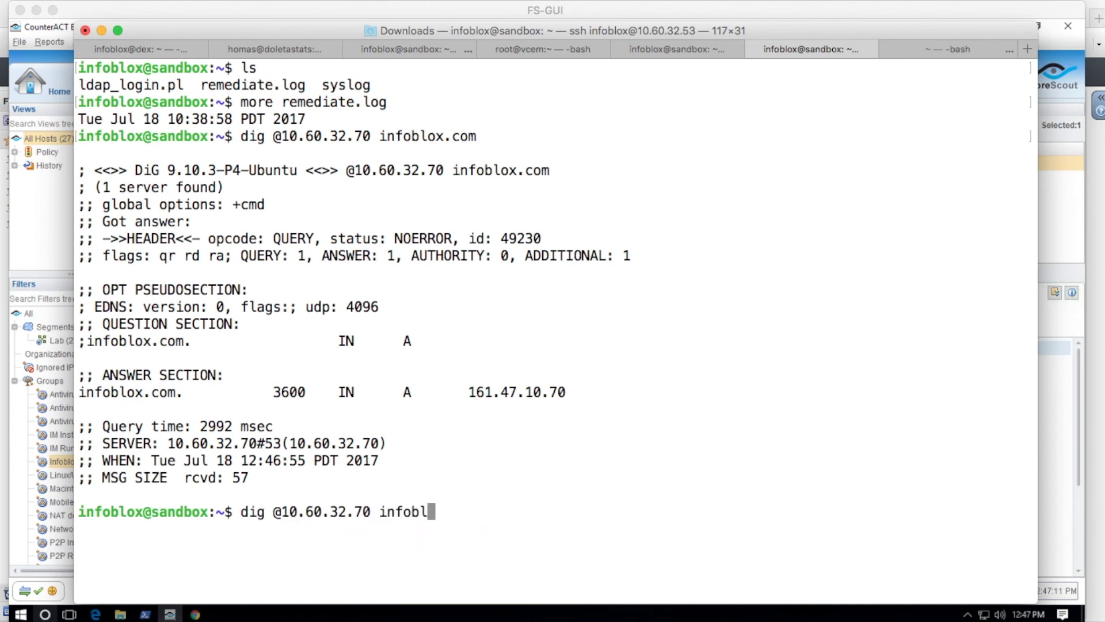
pyautogui.press('BackSpace')
pyautogui.press('BackSpace')
pyautogui.press('BackSpace')
pyautogui.press('BackSpace')
pyautogui.press('BackSpace')
pyautogui.press('BackSpace')
pyautogui.write('example.com')
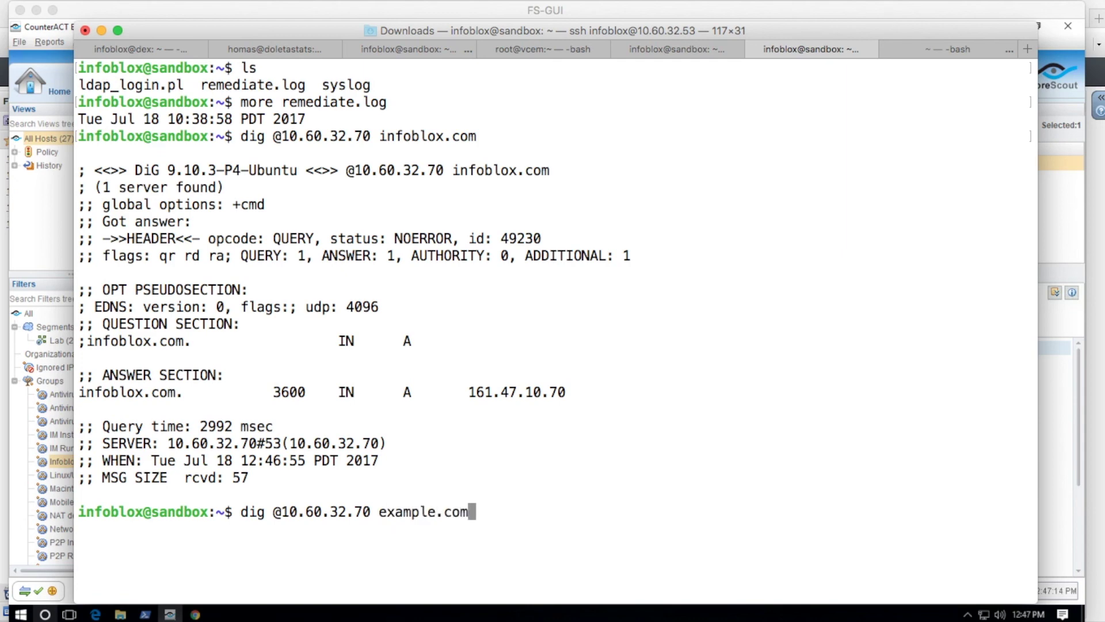
pyautogui.press('Return')
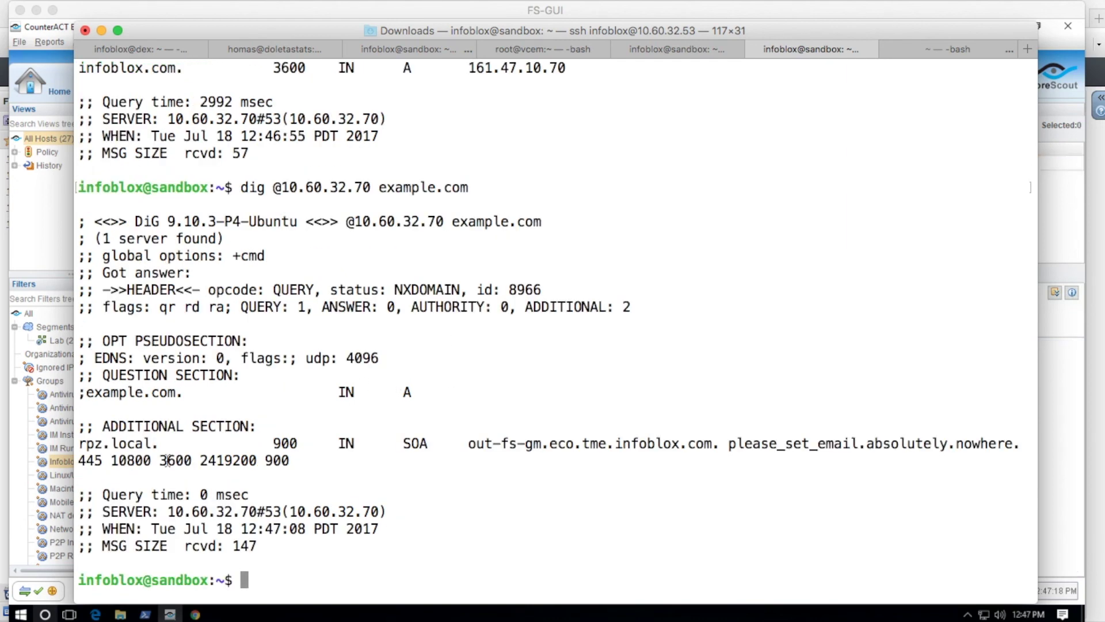
pyautogui.moveTo(159, 443); pyautogui.dragTo(80, 444)
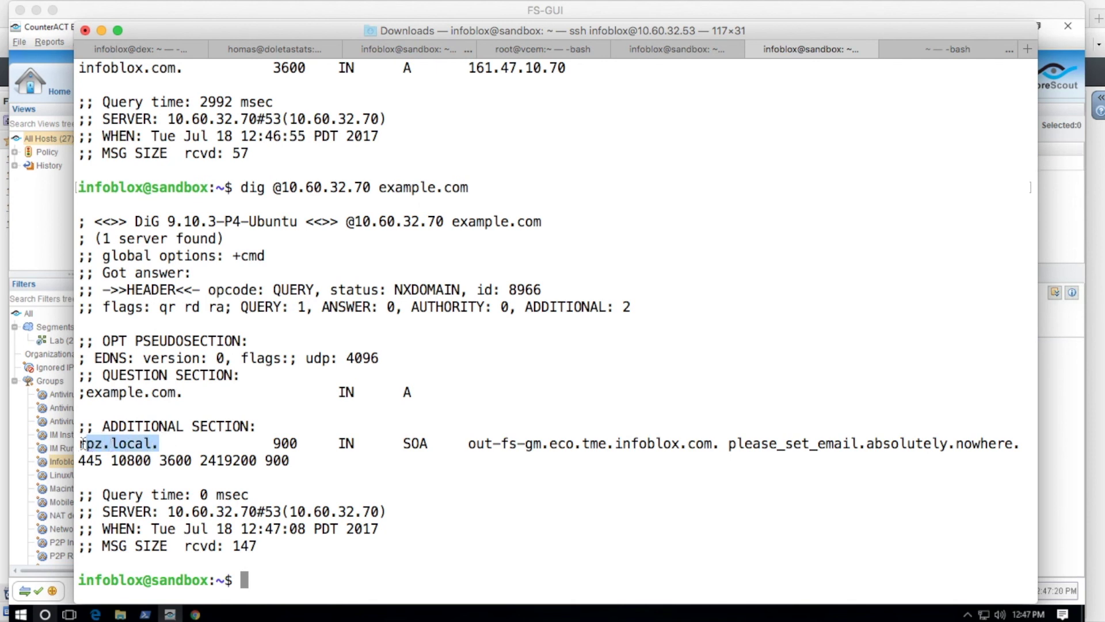
pyautogui.click(435, 544)
# - Recheck remediate.log, now reading Tue Jul 18 12:47:11 PDT 2017, and print the date
pyautogui.press('Up')
pyautogui.press('Up')
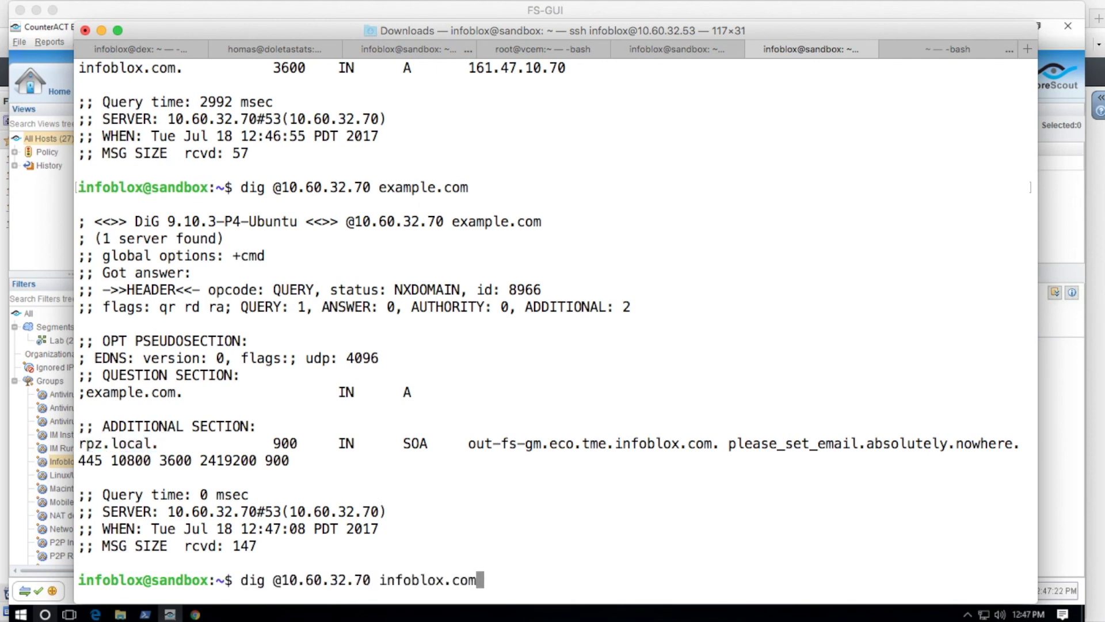
pyautogui.press('Up')
pyautogui.press('Return')
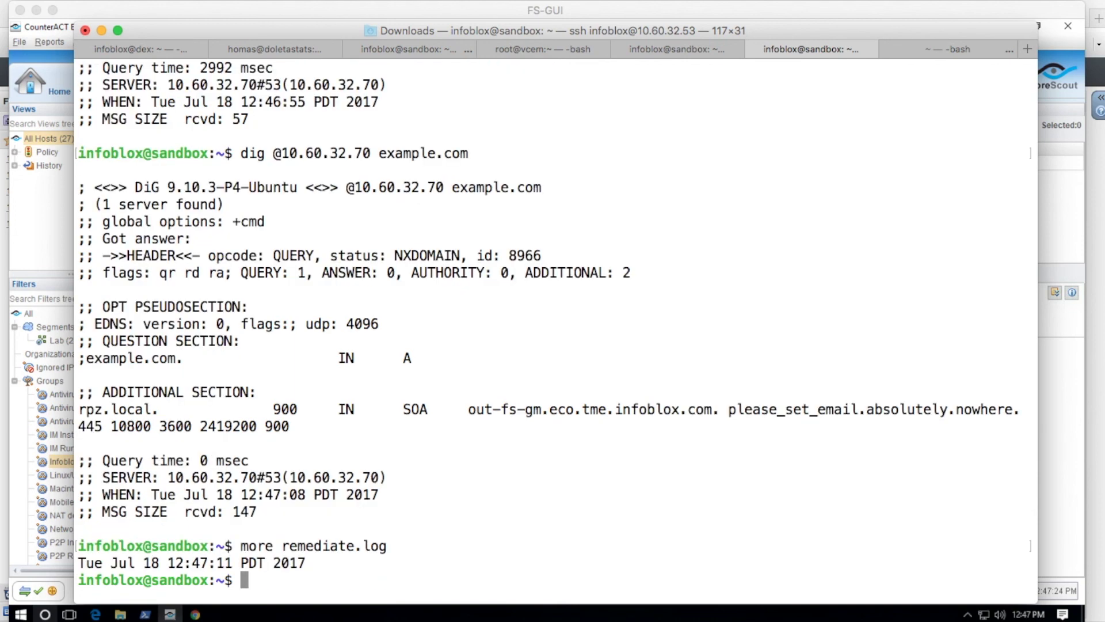
pyautogui.write('date')
pyautogui.press('Return')
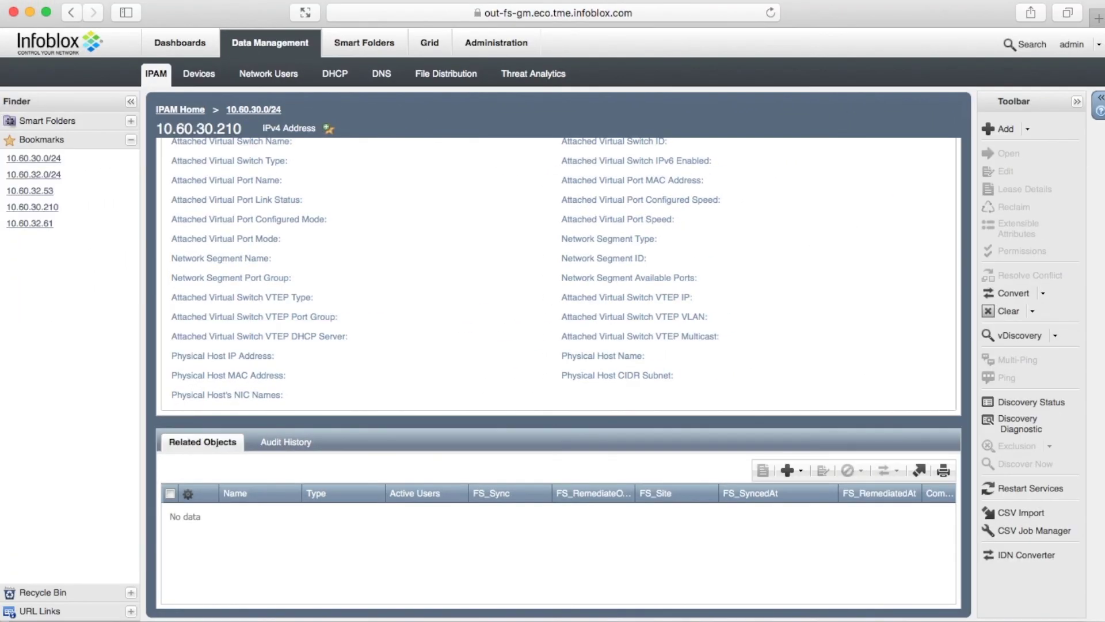
# - Show the 10.60.32.53 linux reservation with FS_RemediatedAt 2017-07-18 in Grid Manager
pyautogui.click(31, 190)
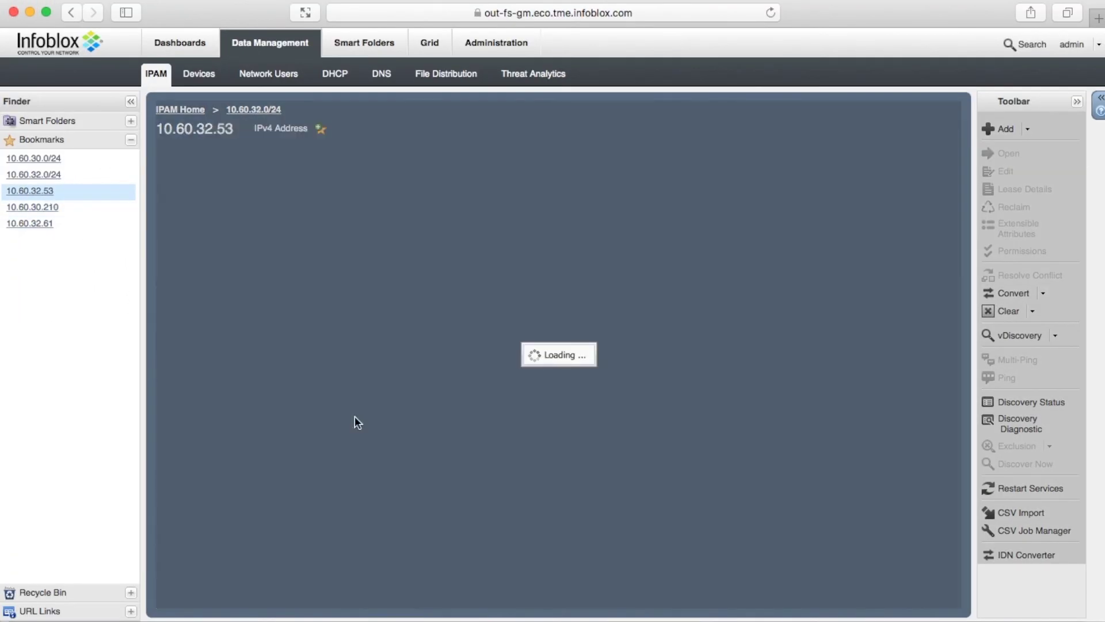
pyautogui.scroll(-5, 688, 543)
pyautogui.scroll(-3, 688, 542)
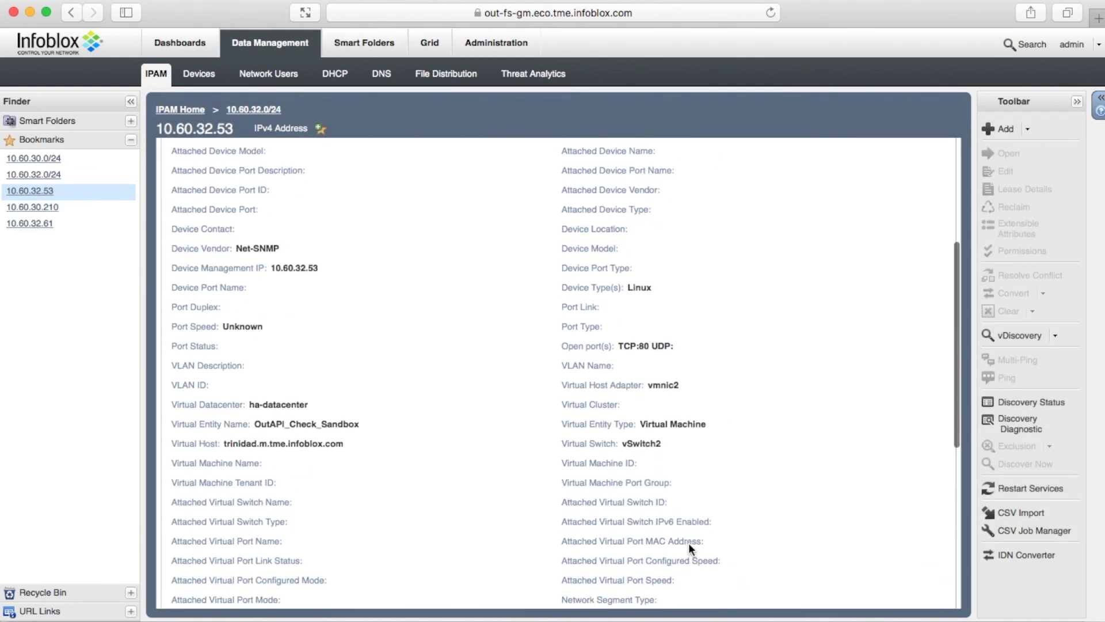
pyautogui.scroll(-5, 688, 543)
pyautogui.click(893, 514)
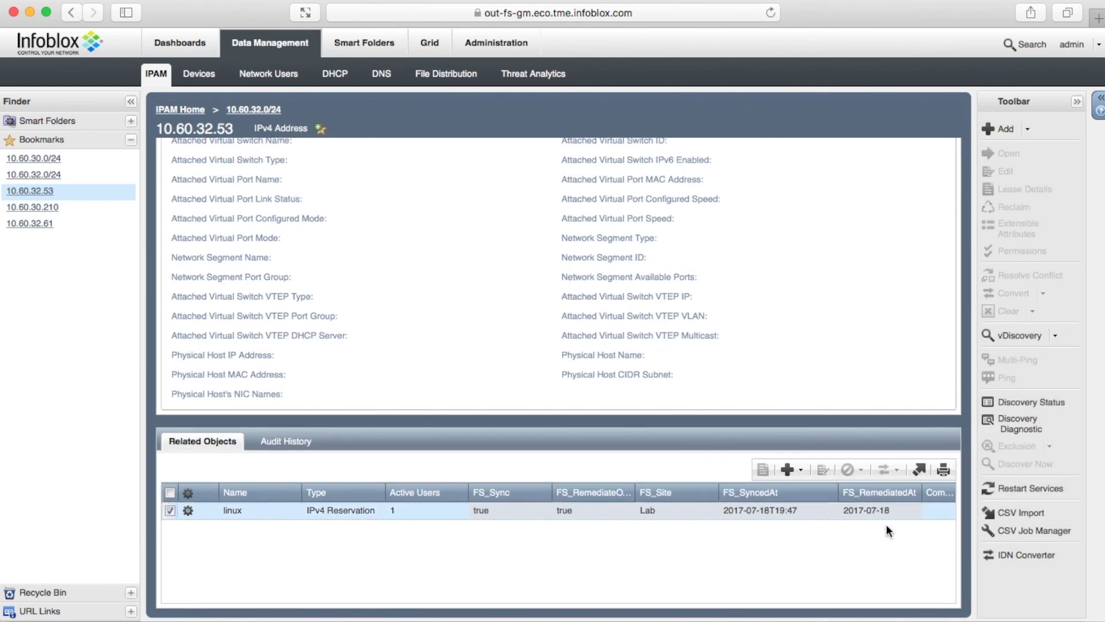